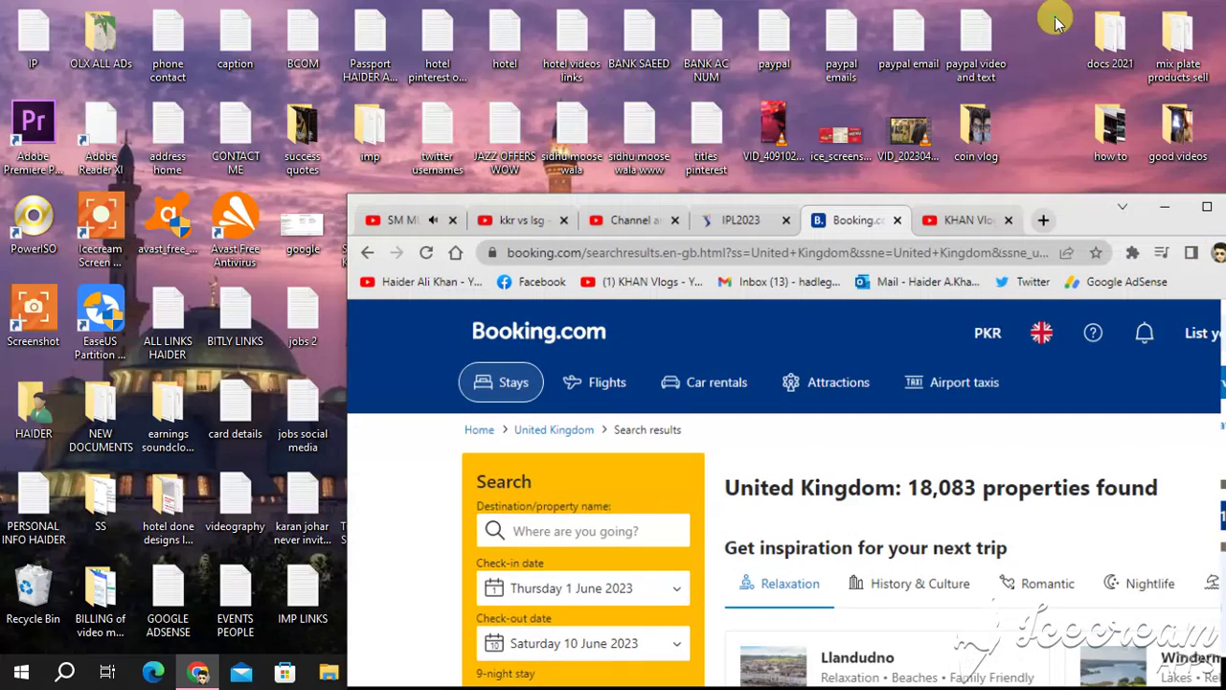
# - Scroll the United Kingdom results and open the St Ives Bay listing in a new tab
pyautogui.click(519, 533)
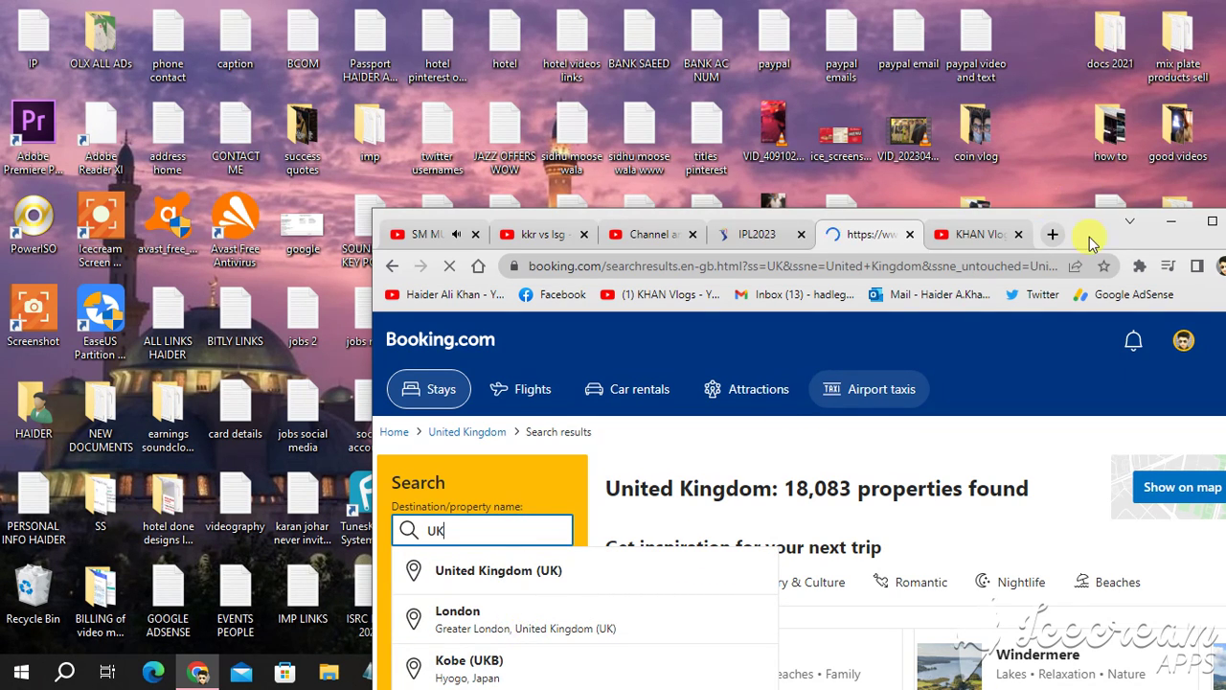
pyautogui.moveTo(1089, 233); pyautogui.dragTo(1028, 144)
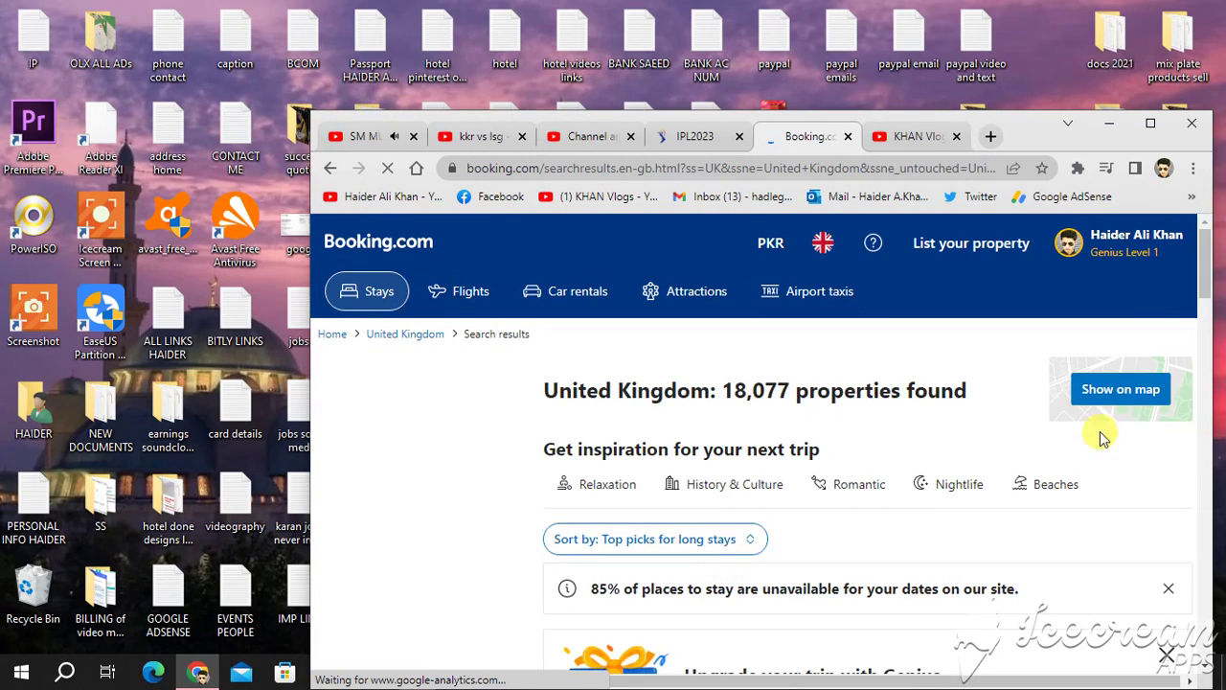
pyautogui.scroll(-4, 1198, 297)
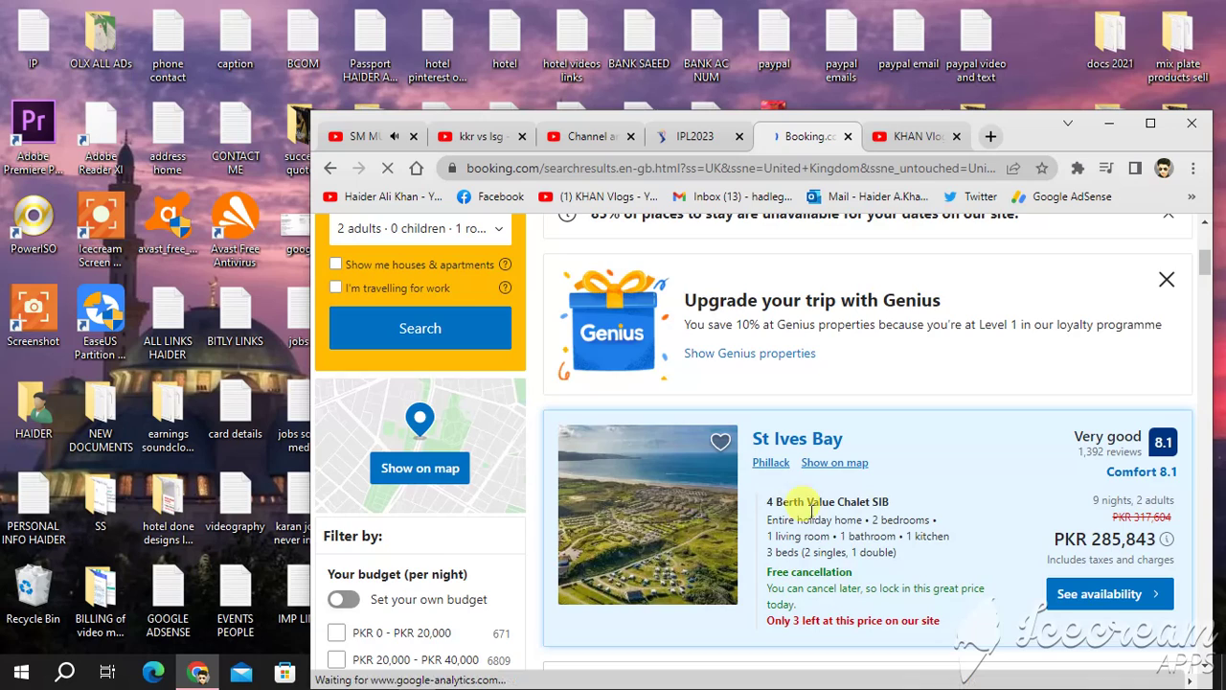
pyautogui.click(646, 517)
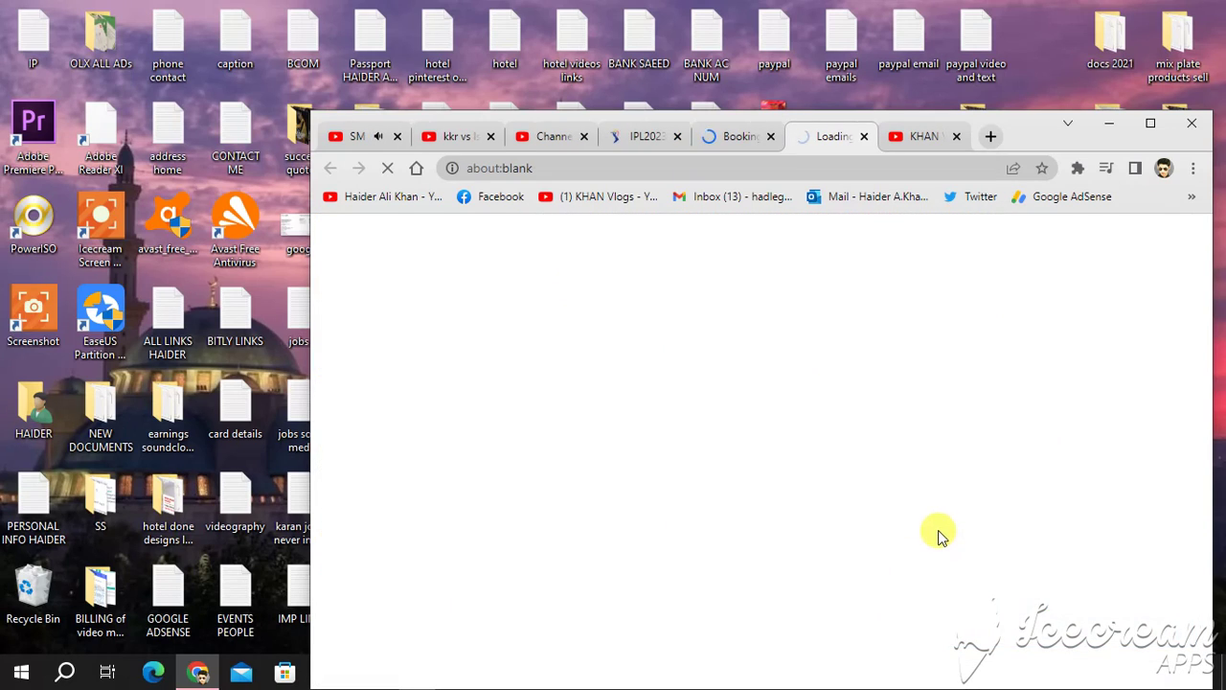
pyautogui.click(744, 133)
pyautogui.click(812, 137)
pyautogui.click(739, 137)
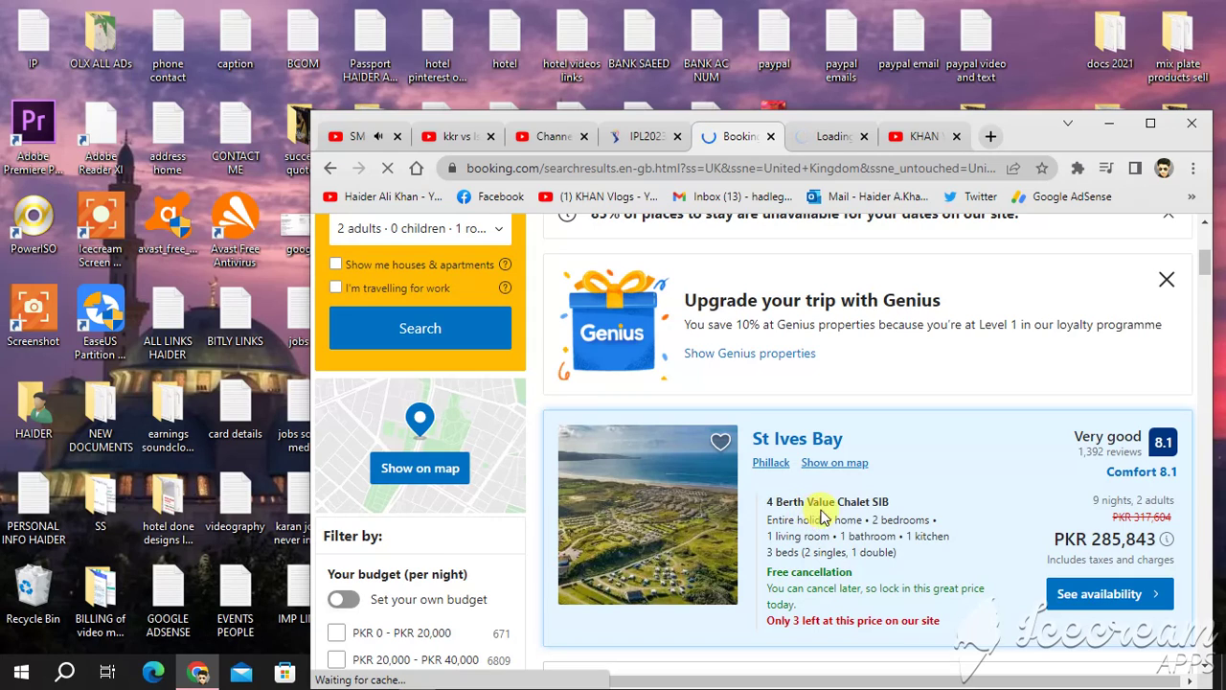
# - On the St Ives Bay page, jump to the 1–10 June availability table of chalet types and prices
pyautogui.click(834, 140)
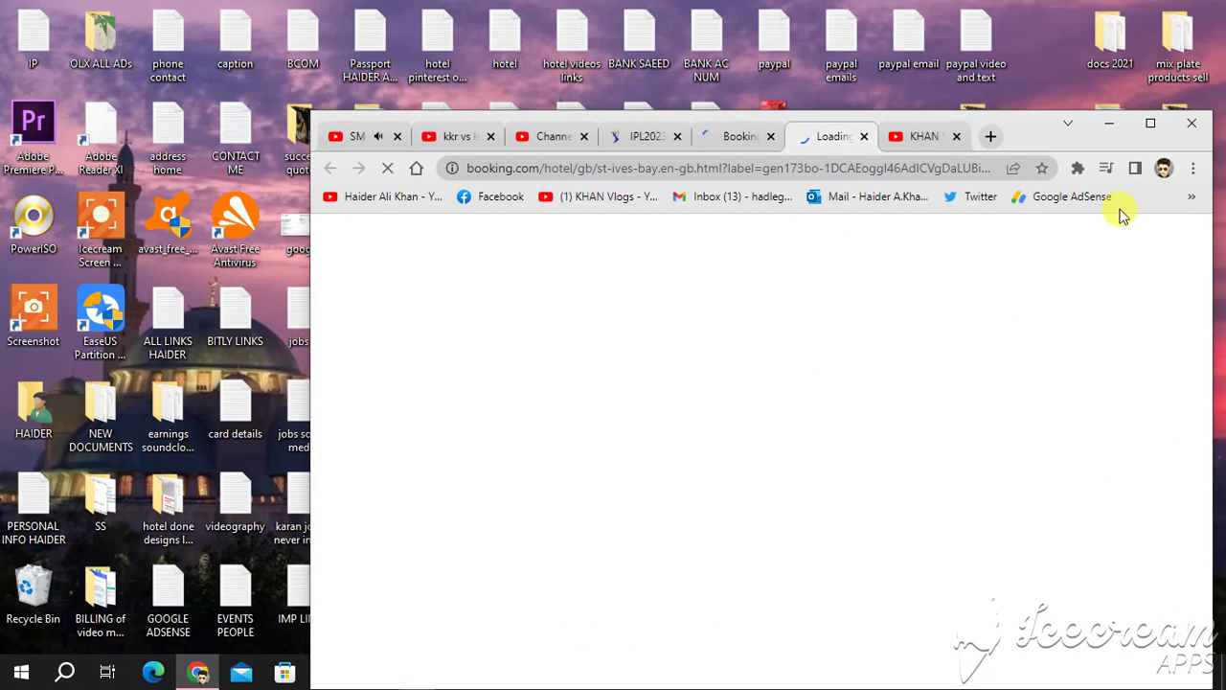
pyautogui.moveTo(1015, 99); pyautogui.dragTo(992, 74)
pyautogui.moveTo(977, 661)
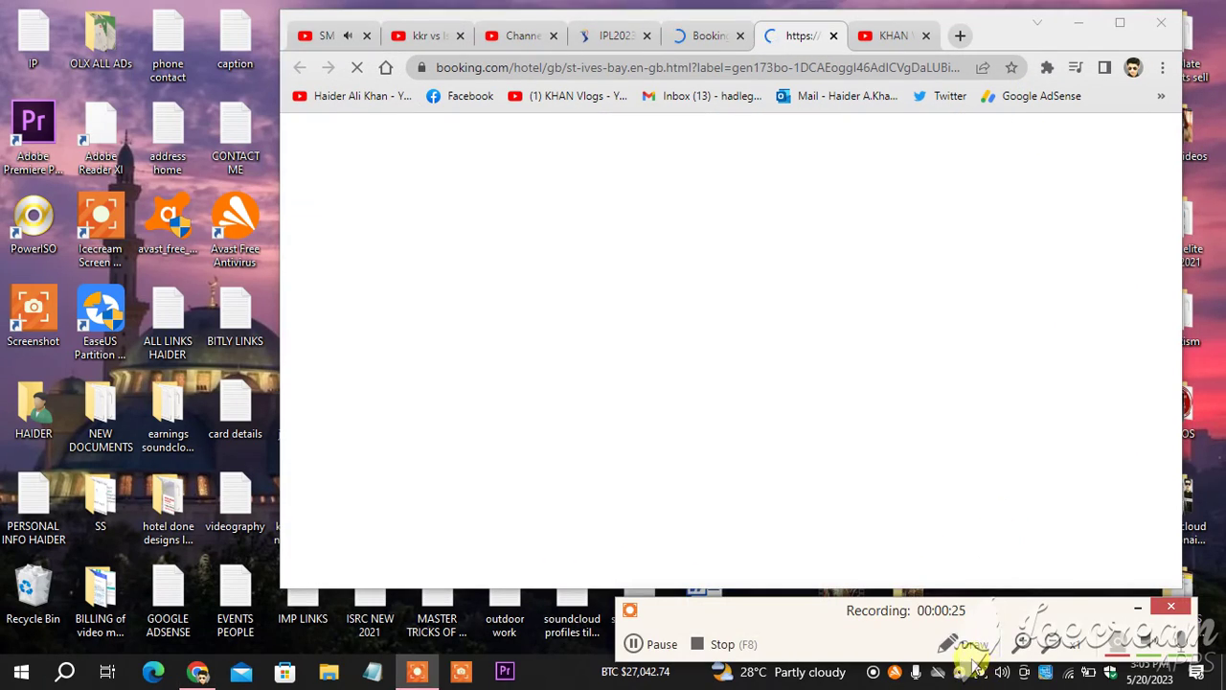
pyautogui.moveTo(982, 28)
pyautogui.mouseDown()
pyautogui.moveTo(1076, 104)
pyautogui.moveTo(1001, 35)
pyautogui.mouseUp()
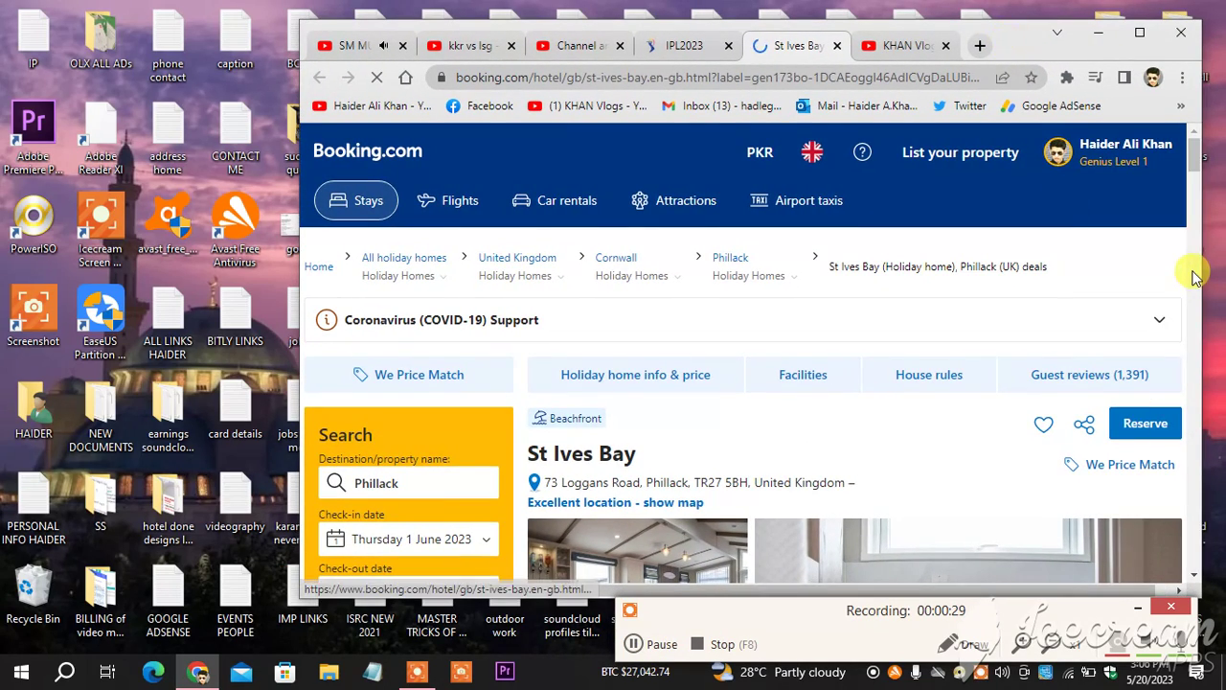
pyautogui.scroll(-4, 1190, 276)
pyautogui.moveTo(1193, 157); pyautogui.dragTo(1196, 143)
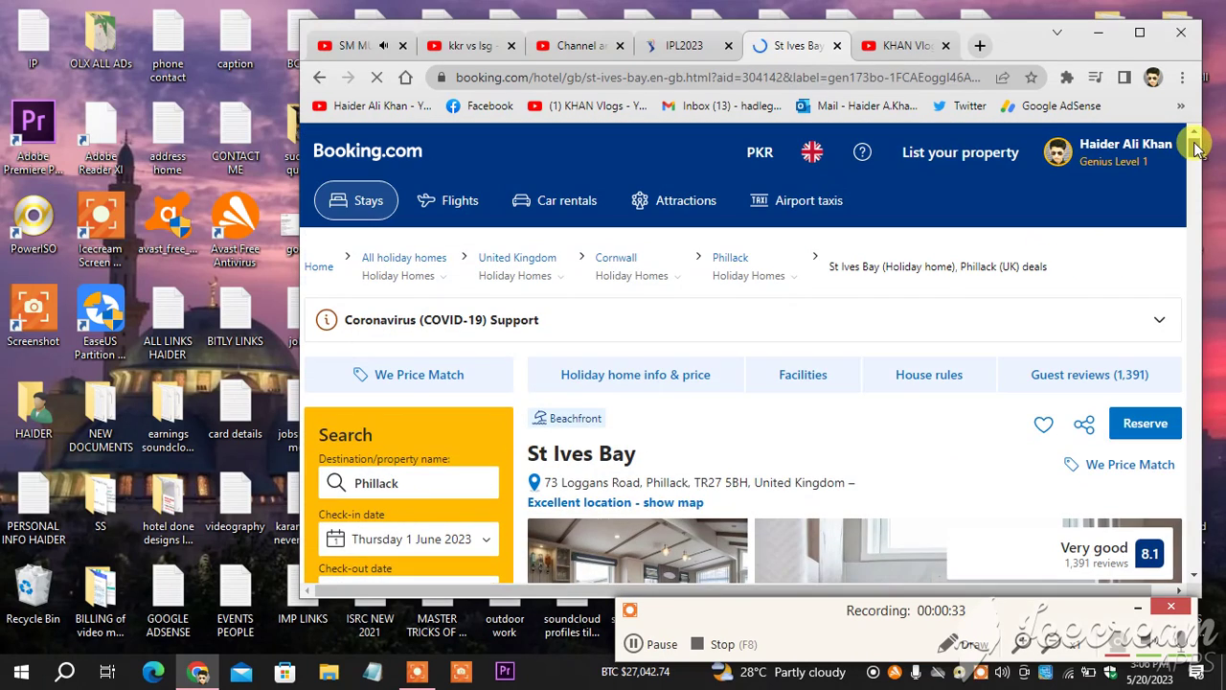
pyautogui.click(1140, 426)
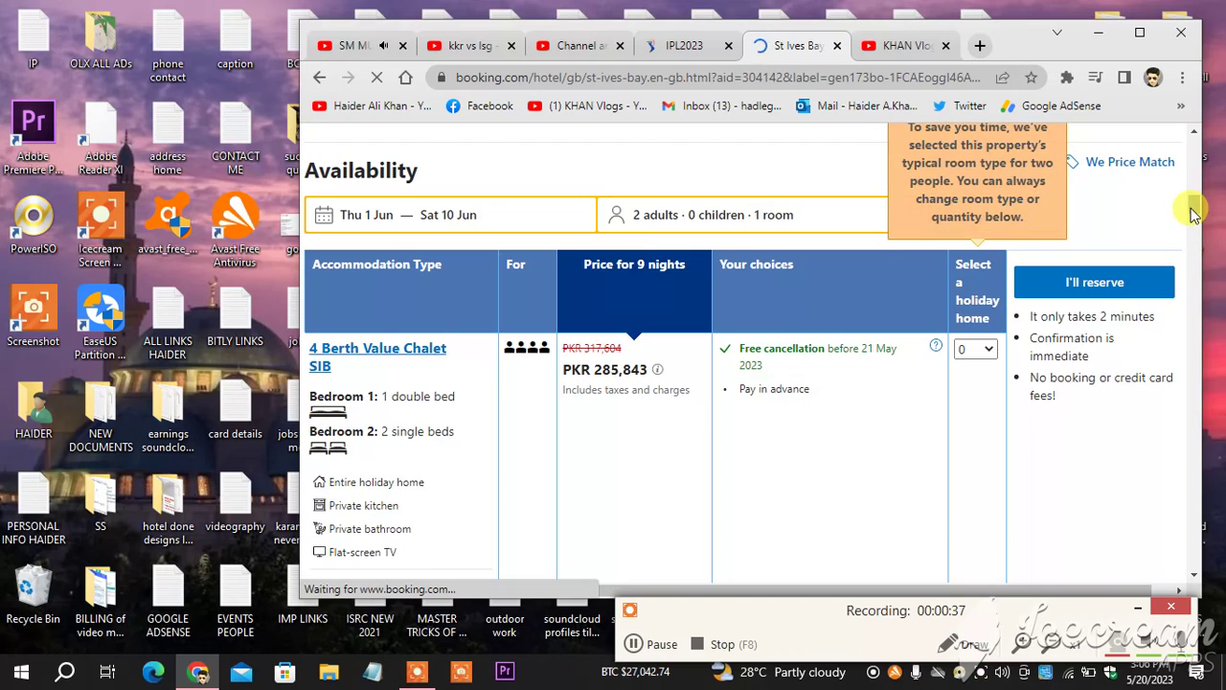
pyautogui.scroll(2, 1194, 206)
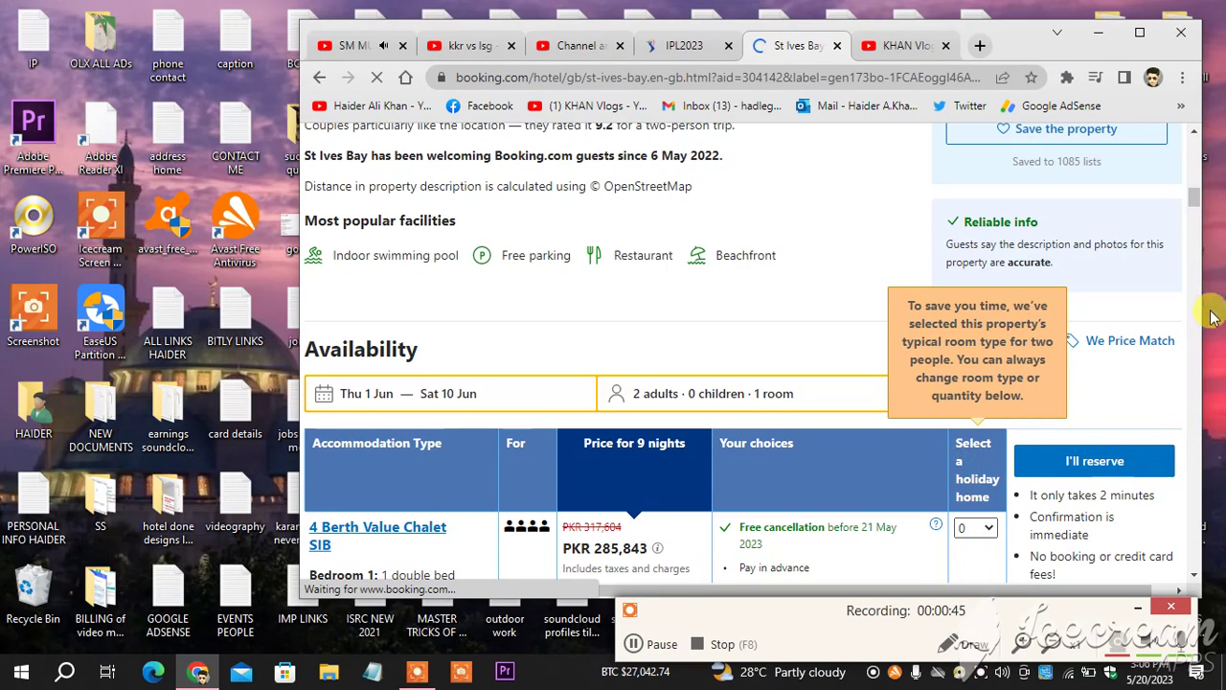
pyautogui.click(1194, 219)
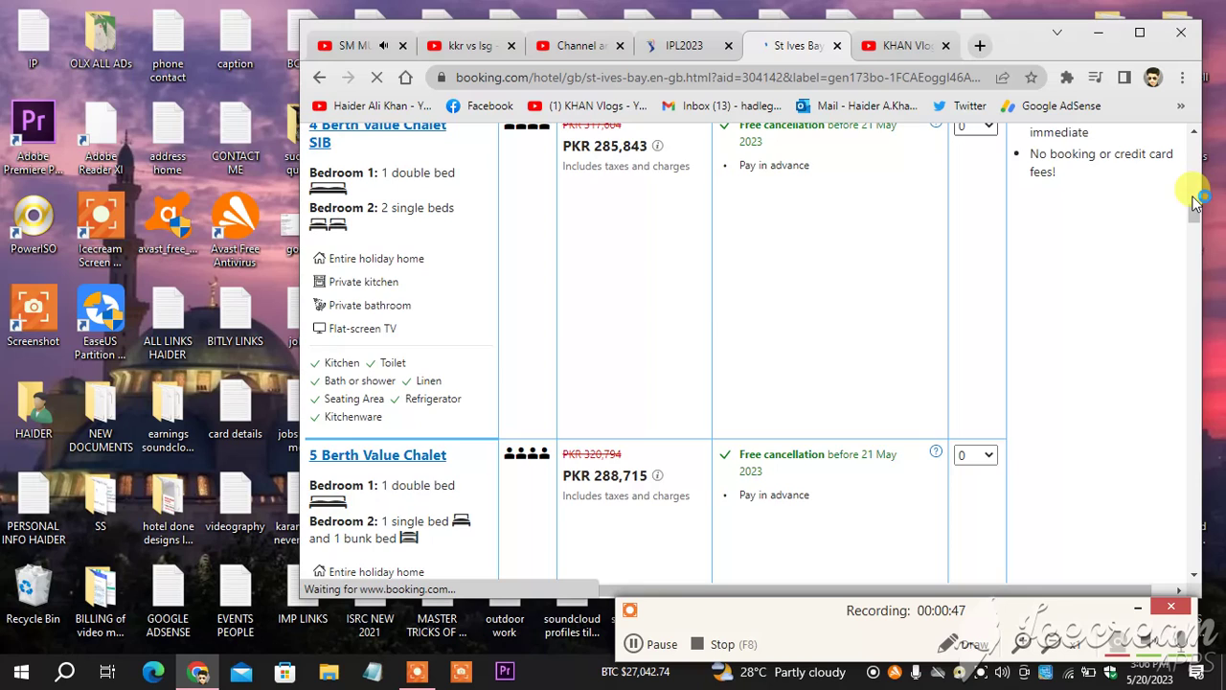
# - Select 1 of the 4 Berth Value Chalet SIB at PKR 285,843 and choose I'll reserve
pyautogui.scroll(4, 1192, 213)
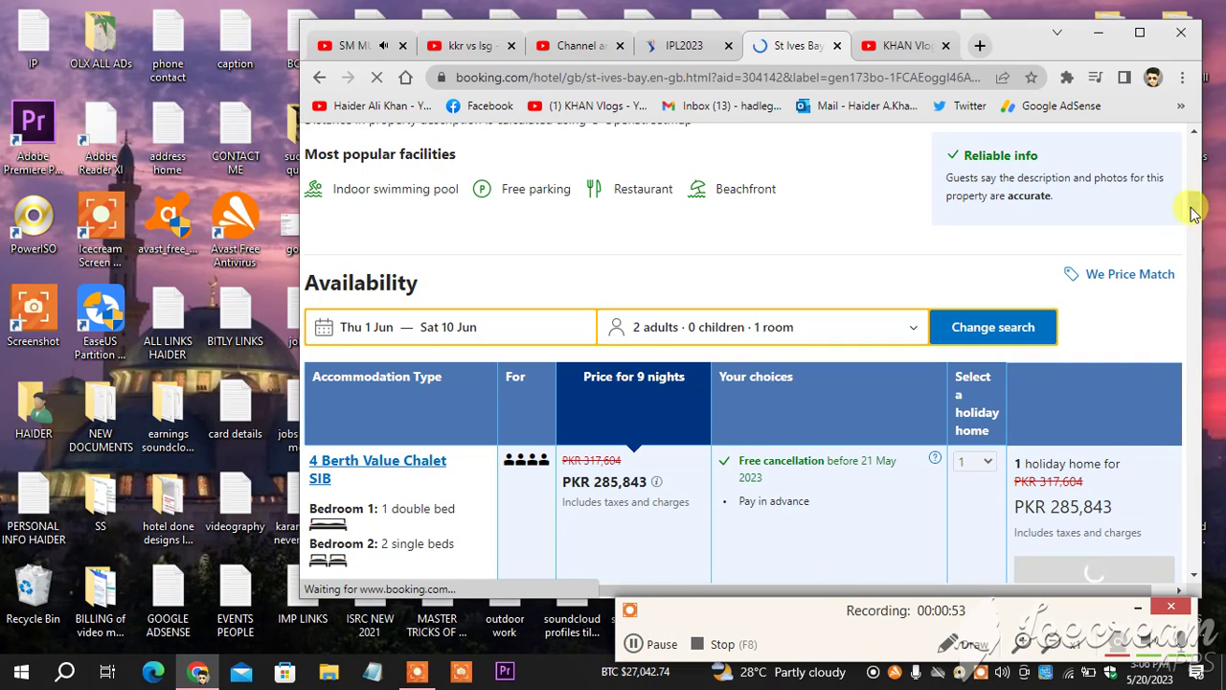
pyautogui.scroll(-1, 1197, 201)
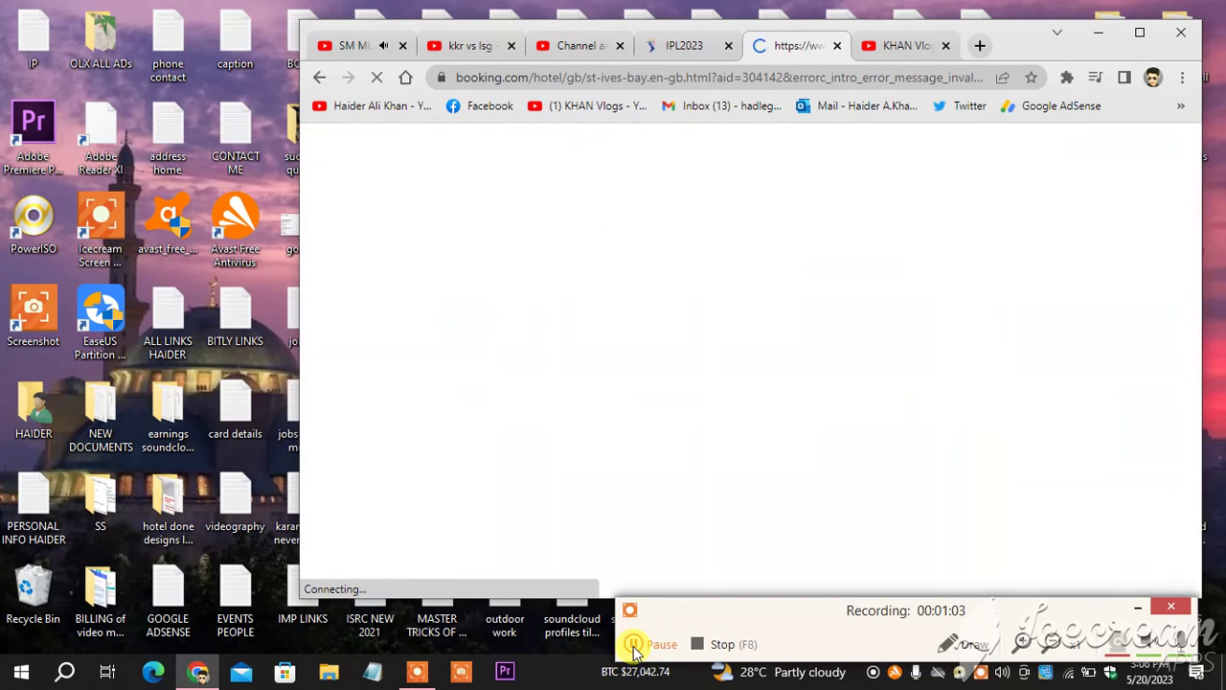
pyautogui.click(634, 645)
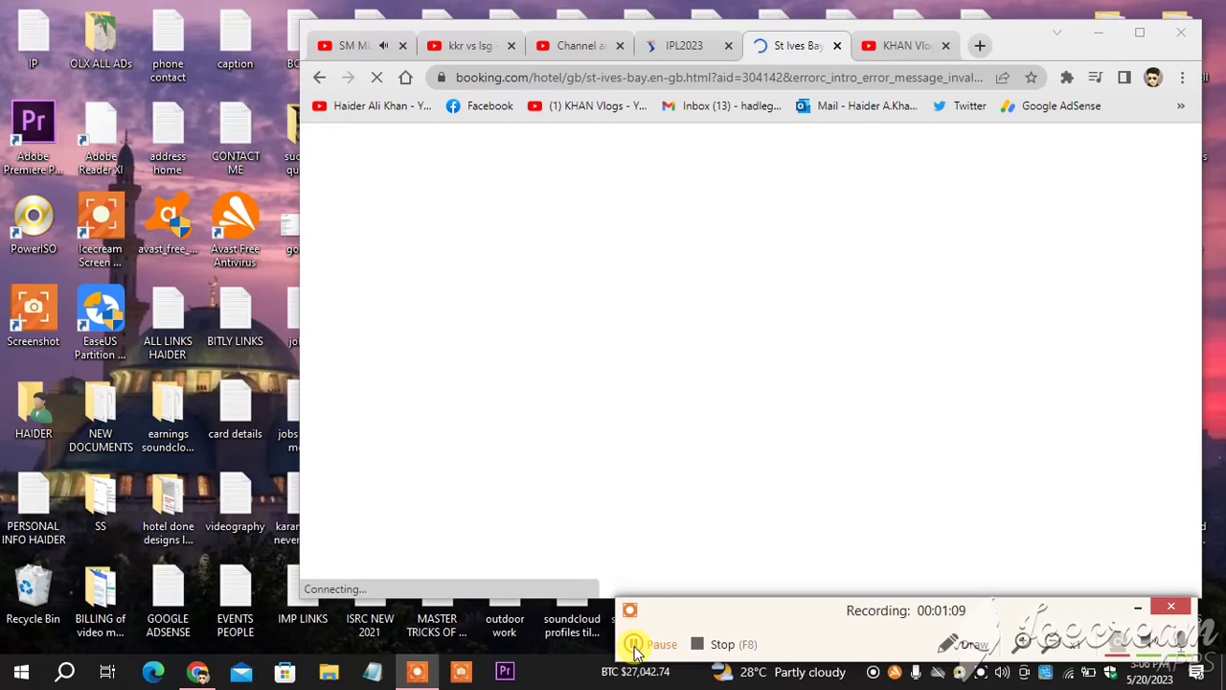
pyautogui.click(635, 645)
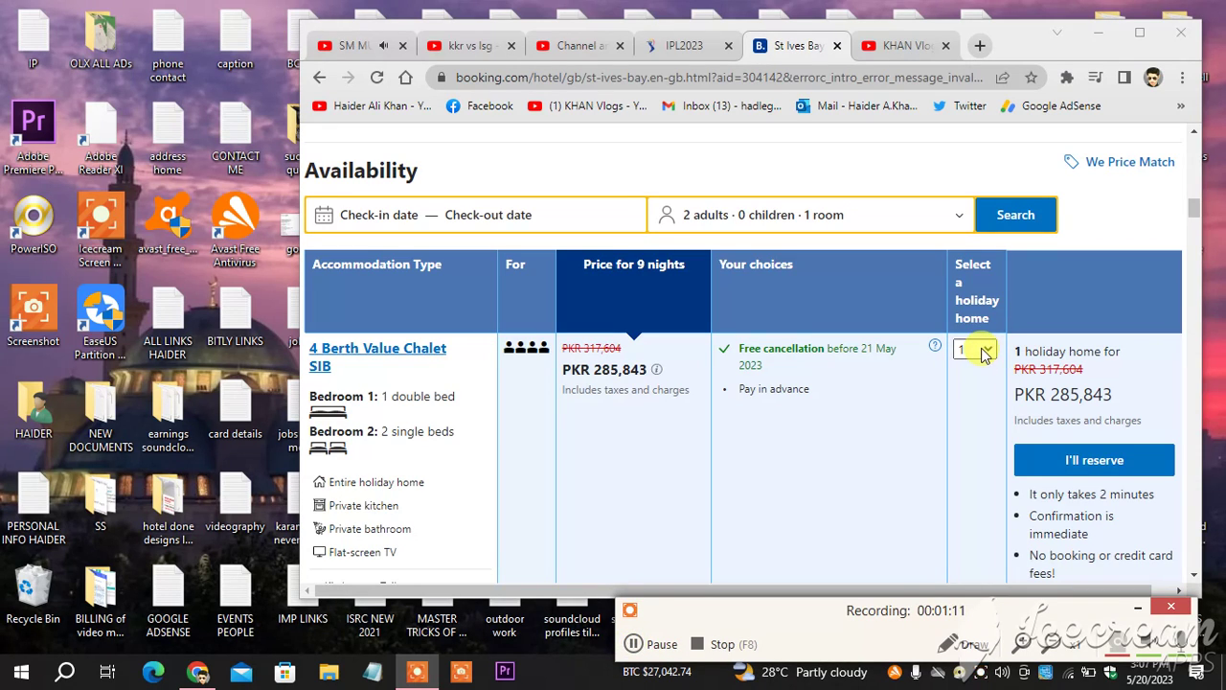
pyautogui.click(984, 353)
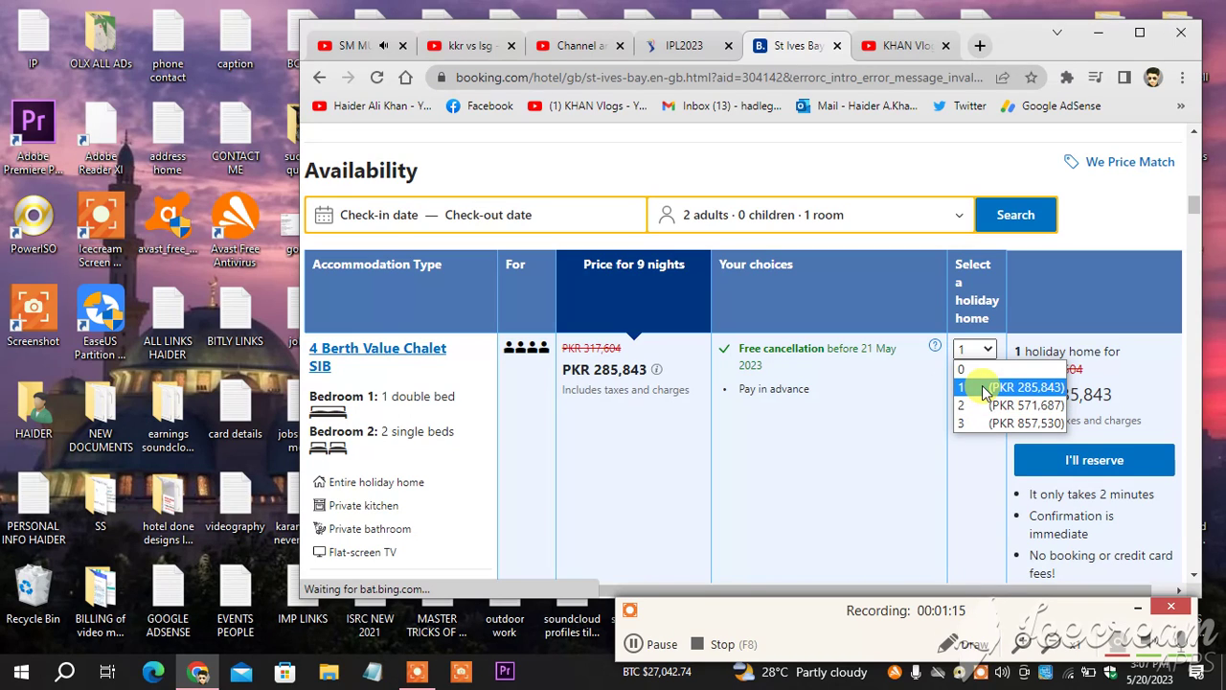
pyautogui.click(984, 391)
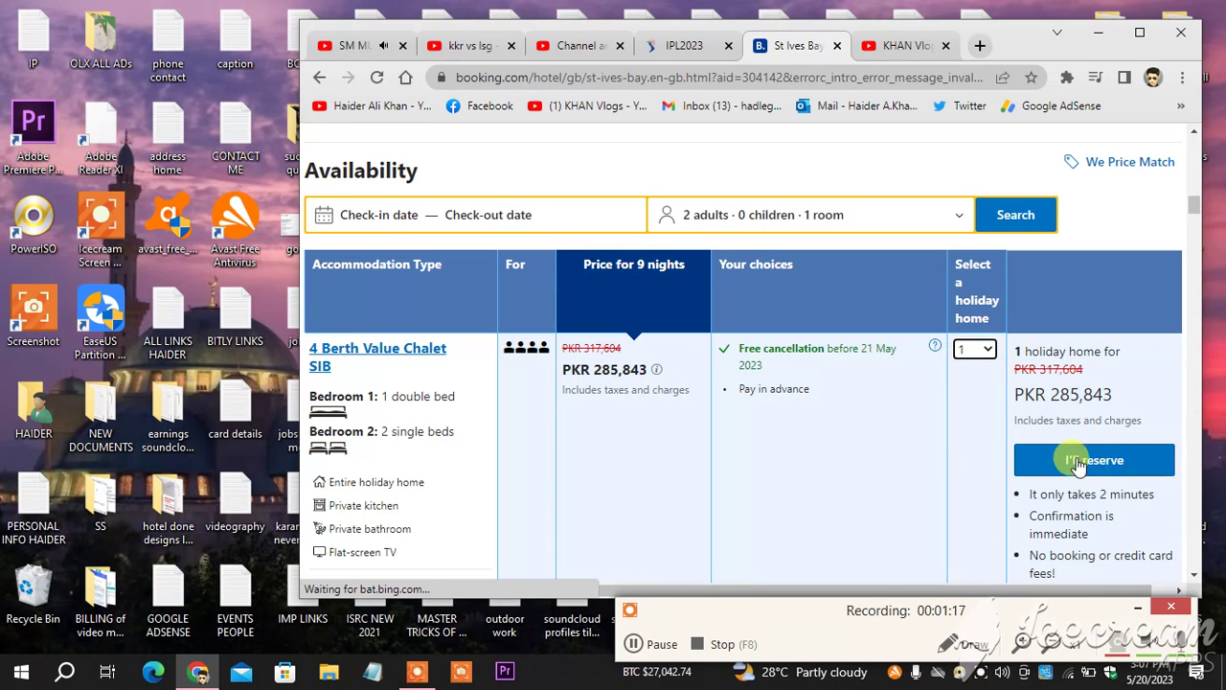
pyautogui.click(1024, 463)
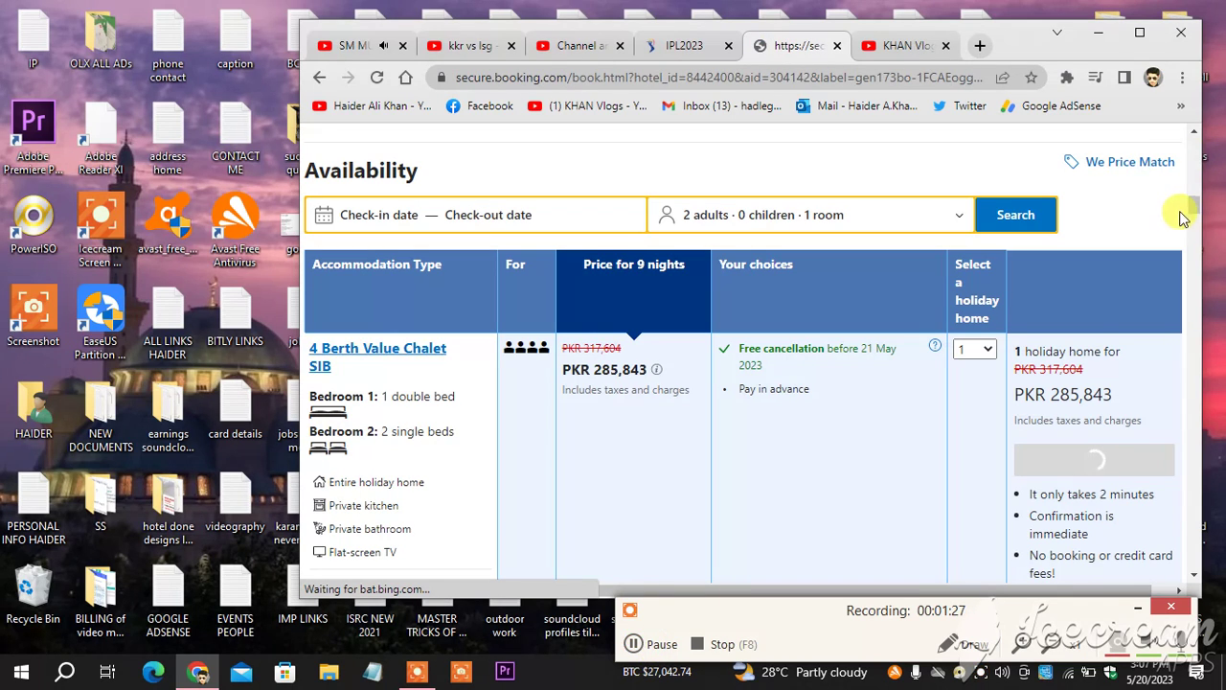
# - Autofill the guest's first name, last name and e-mail from saved details and select 'I am the main guest'
pyautogui.scroll(1, 1195, 230)
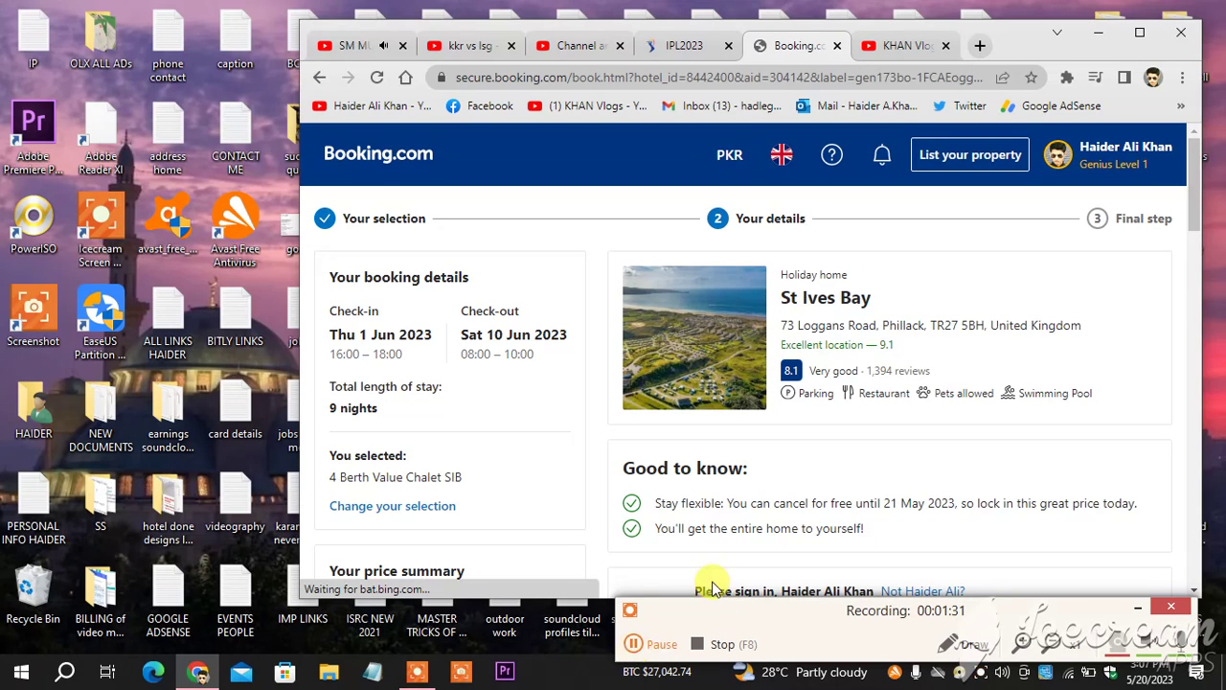
pyautogui.moveTo(1197, 213); pyautogui.dragTo(1197, 315)
pyautogui.click(765, 500)
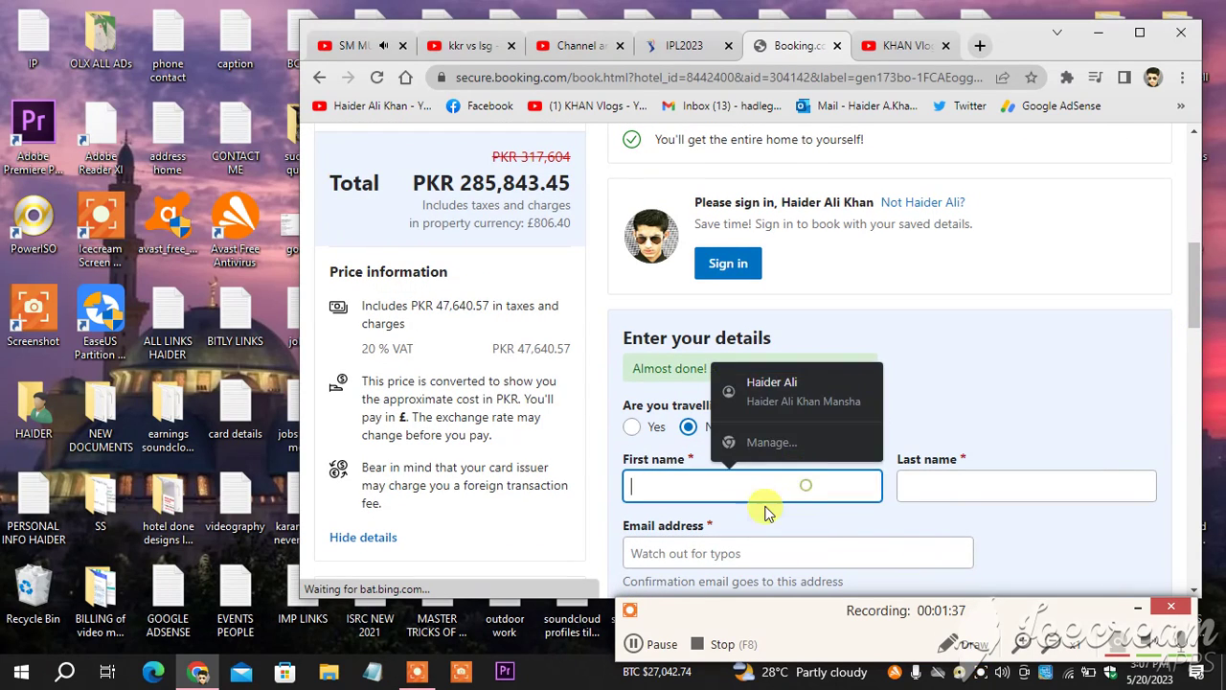
pyautogui.click(780, 388)
pyautogui.moveTo(1194, 282); pyautogui.dragTo(1188, 341)
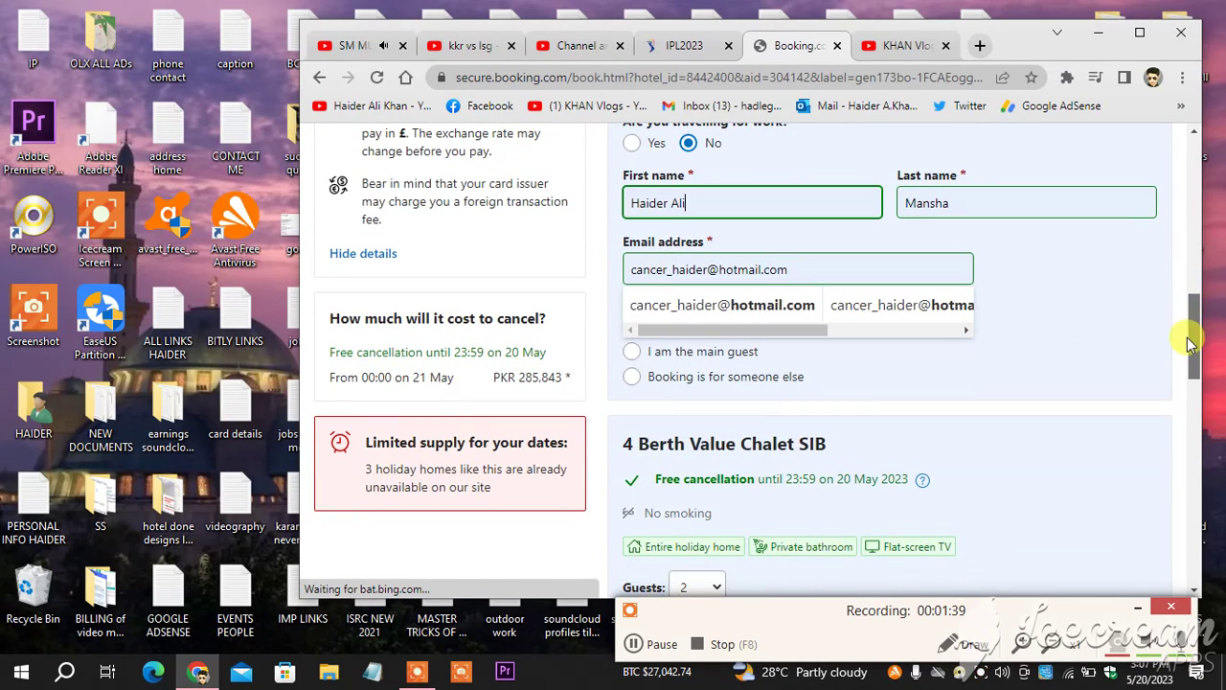
pyautogui.click(661, 353)
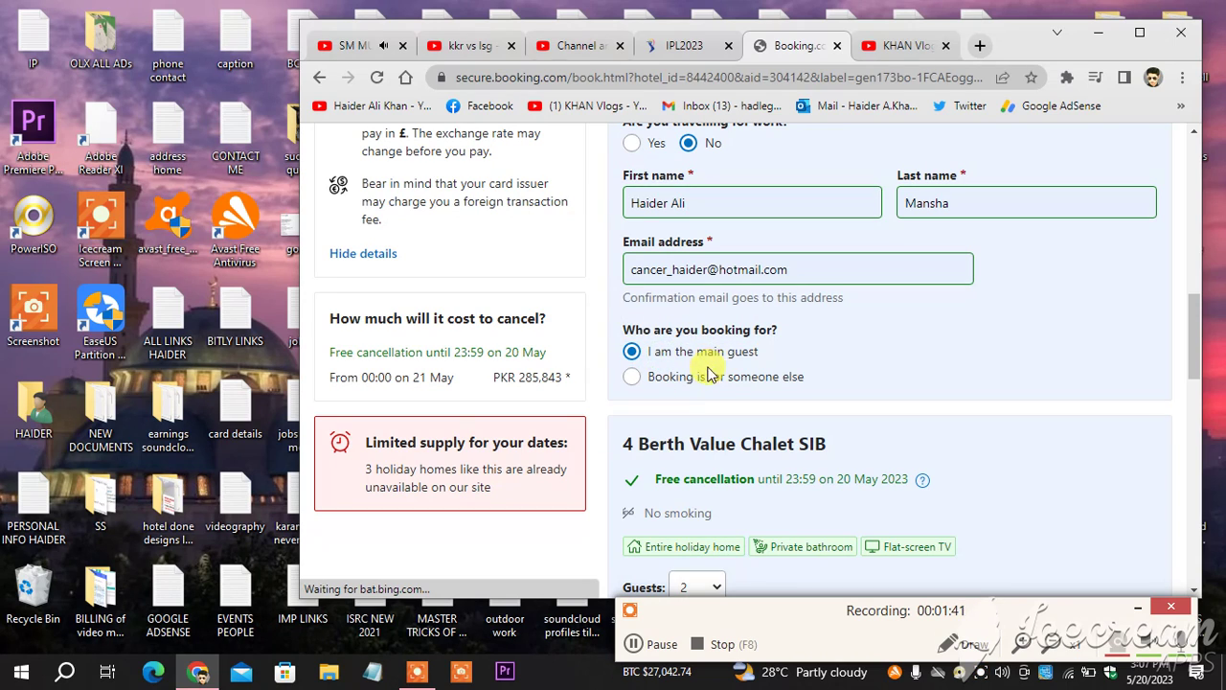
pyautogui.moveTo(1191, 342); pyautogui.dragTo(1191, 407)
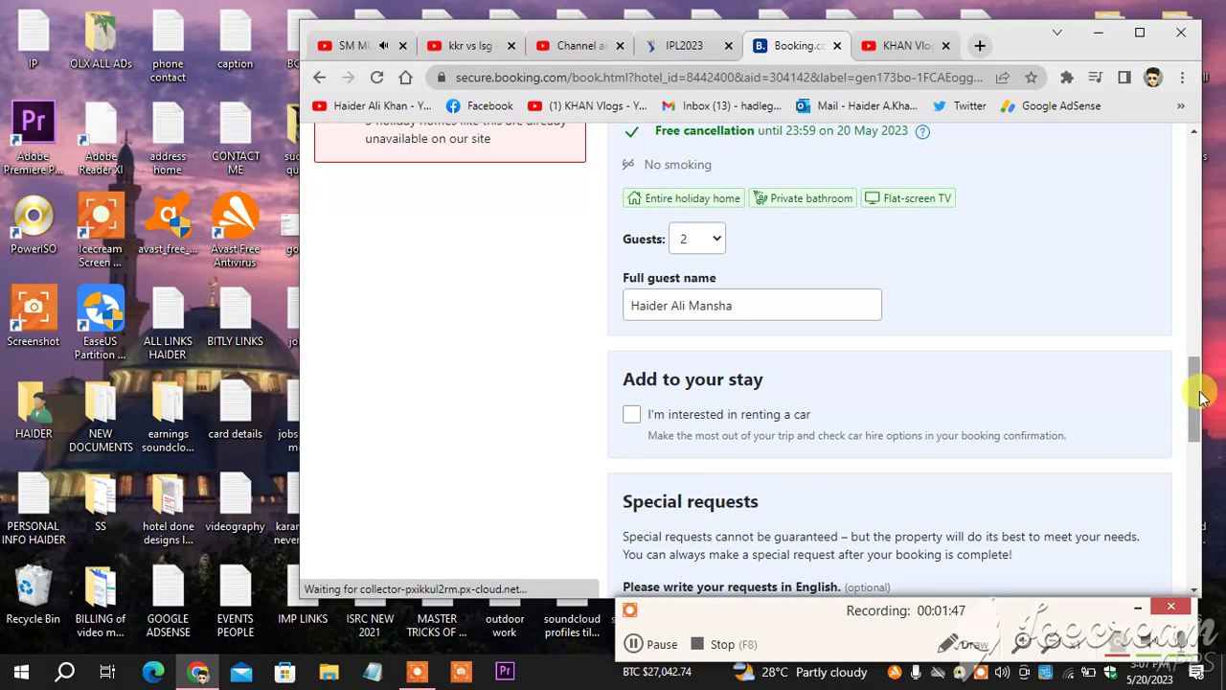
# - Set the estimated arrival time to 01:00 – 02:00 and proceed with Next: Final details
pyautogui.moveTo(1200, 395); pyautogui.dragTo(1197, 477)
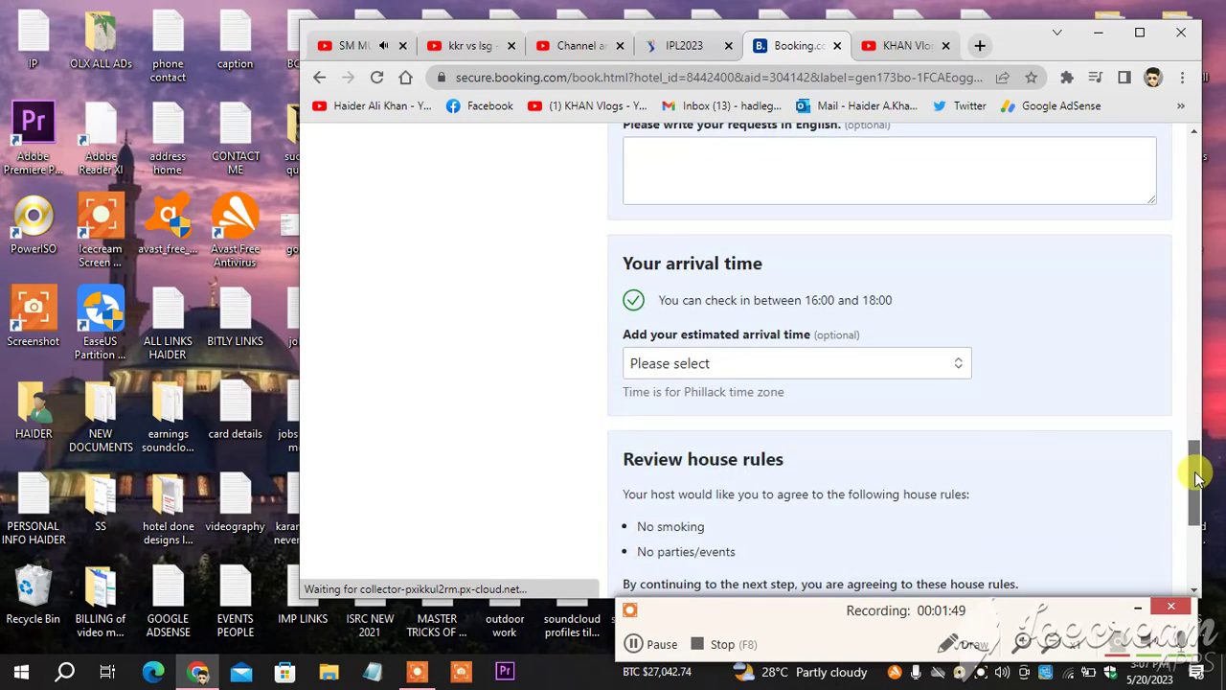
pyautogui.click(678, 331)
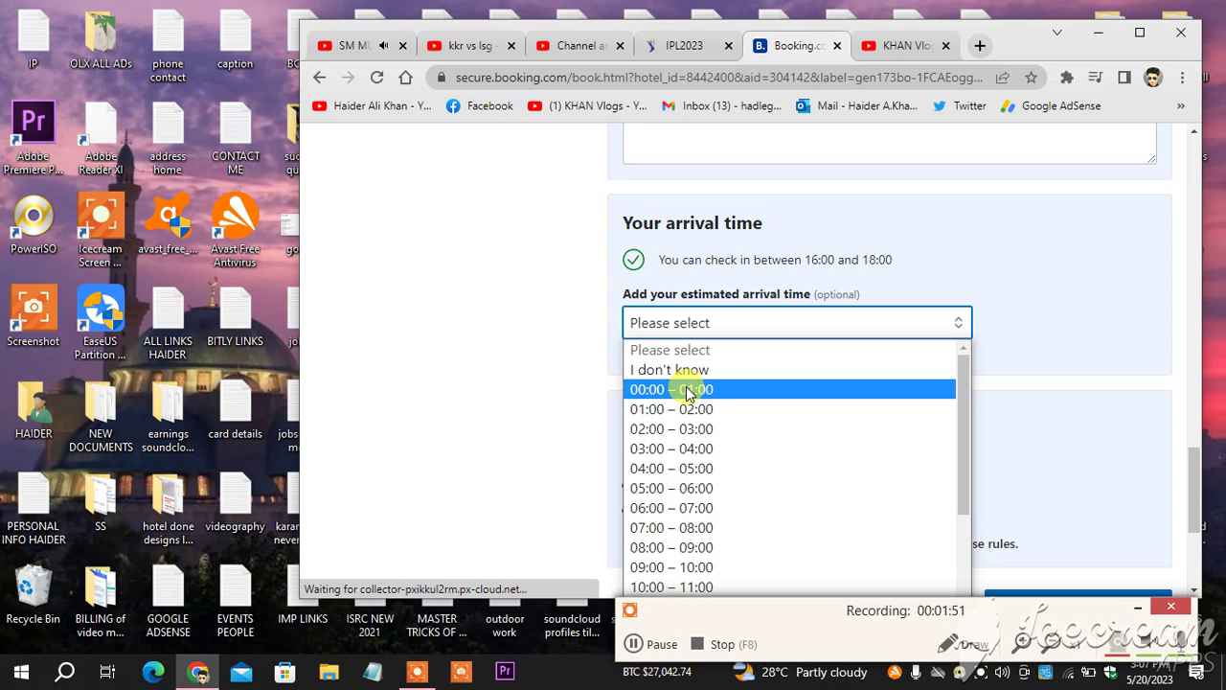
pyautogui.click(671, 409)
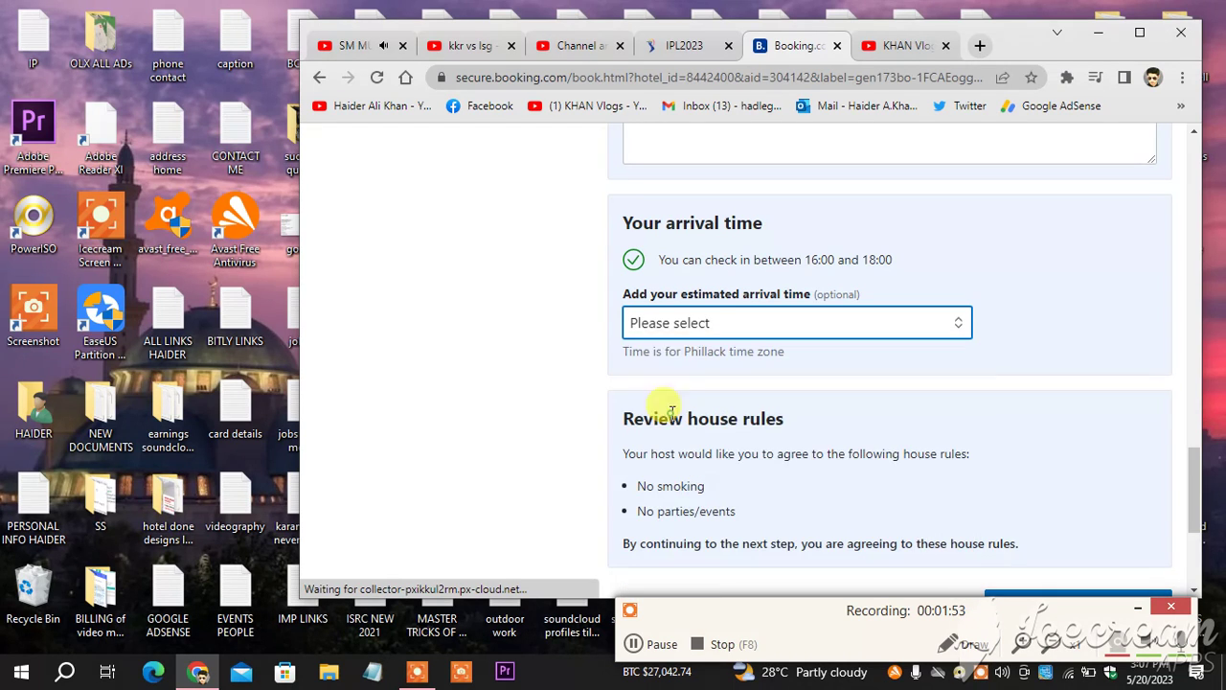
pyautogui.moveTo(1200, 451); pyautogui.dragTo(1193, 490)
pyautogui.click(1065, 475)
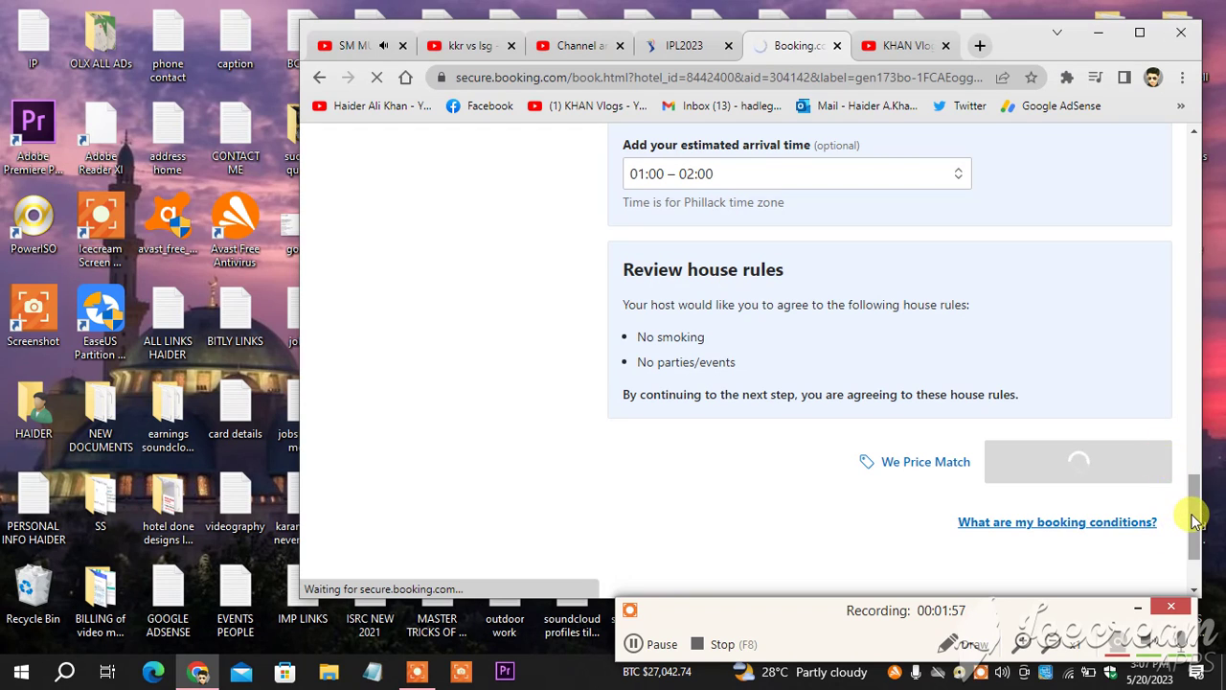
# - Scroll the Final step page to the booking summary and the empty address field
pyautogui.moveTo(1194, 486); pyautogui.dragTo(1196, 432)
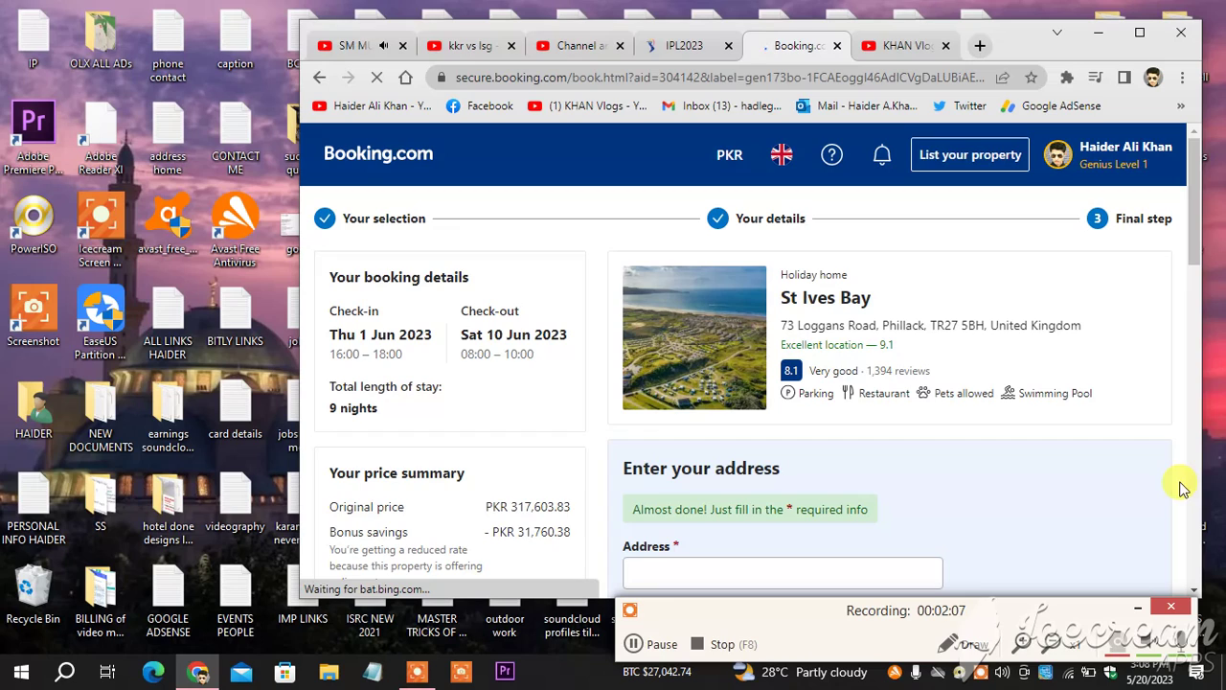
# - Fill the address and city (Karachi) from saved suggestions and enter the post code
pyautogui.scroll(-2, 1193, 288)
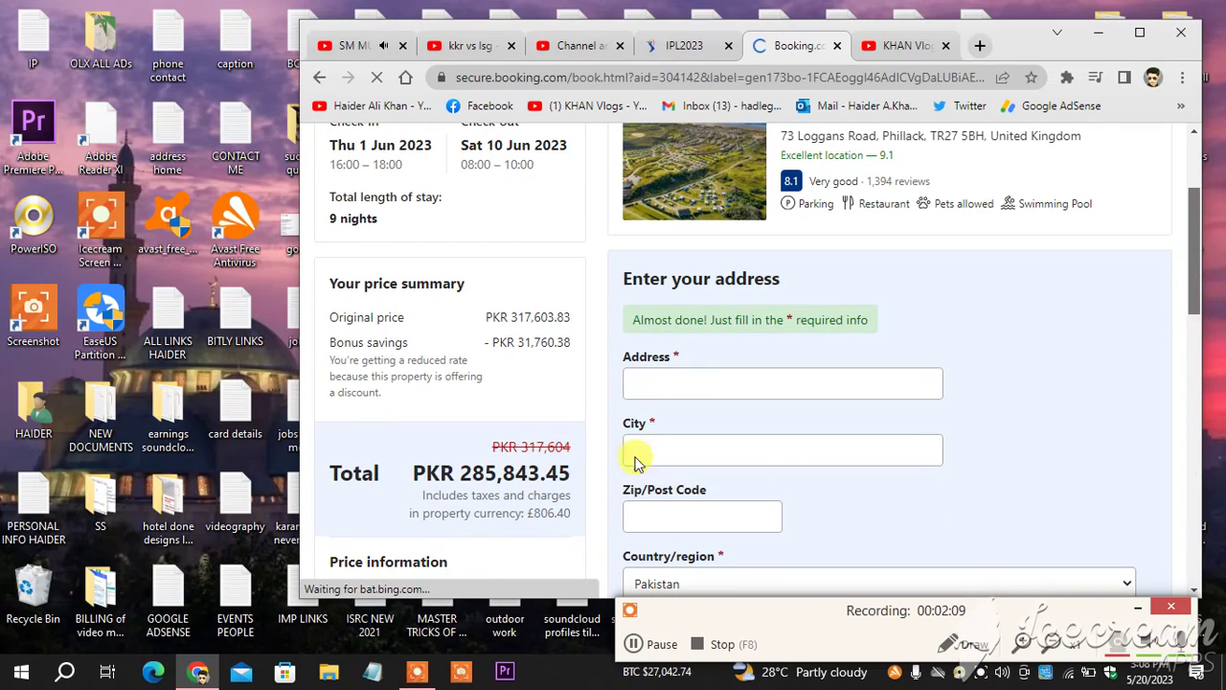
pyautogui.click(666, 379)
pyautogui.click(739, 435)
pyautogui.click(721, 462)
pyautogui.click(703, 515)
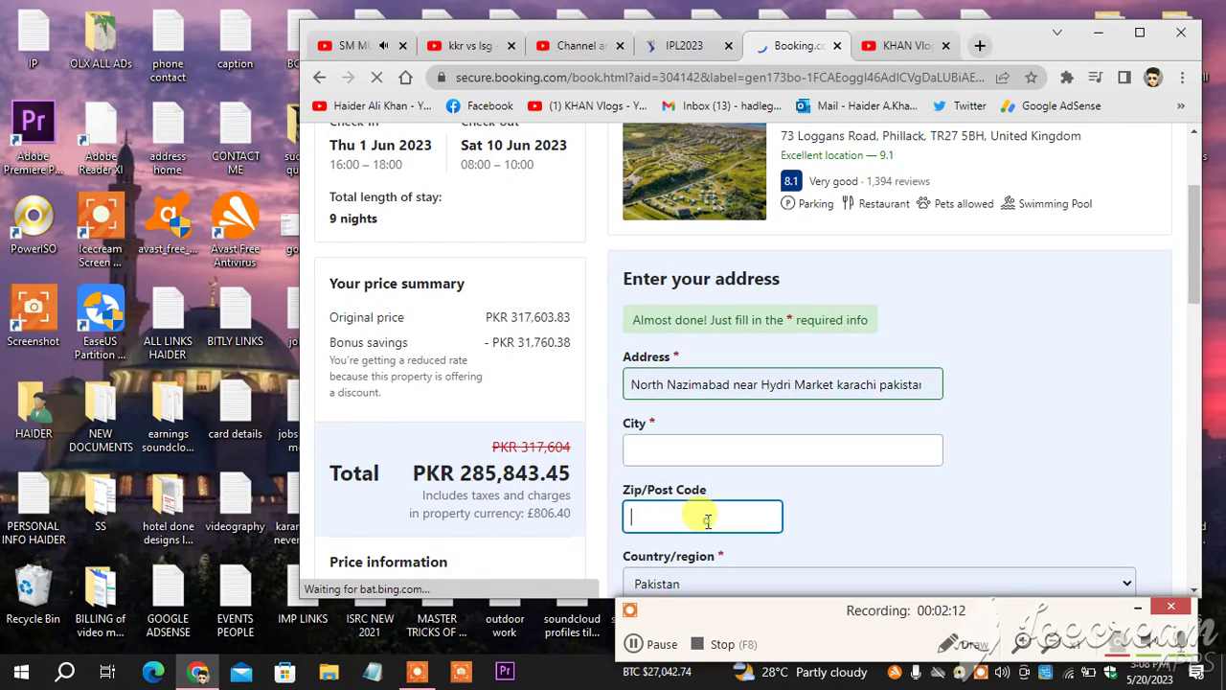
pyautogui.click(716, 448)
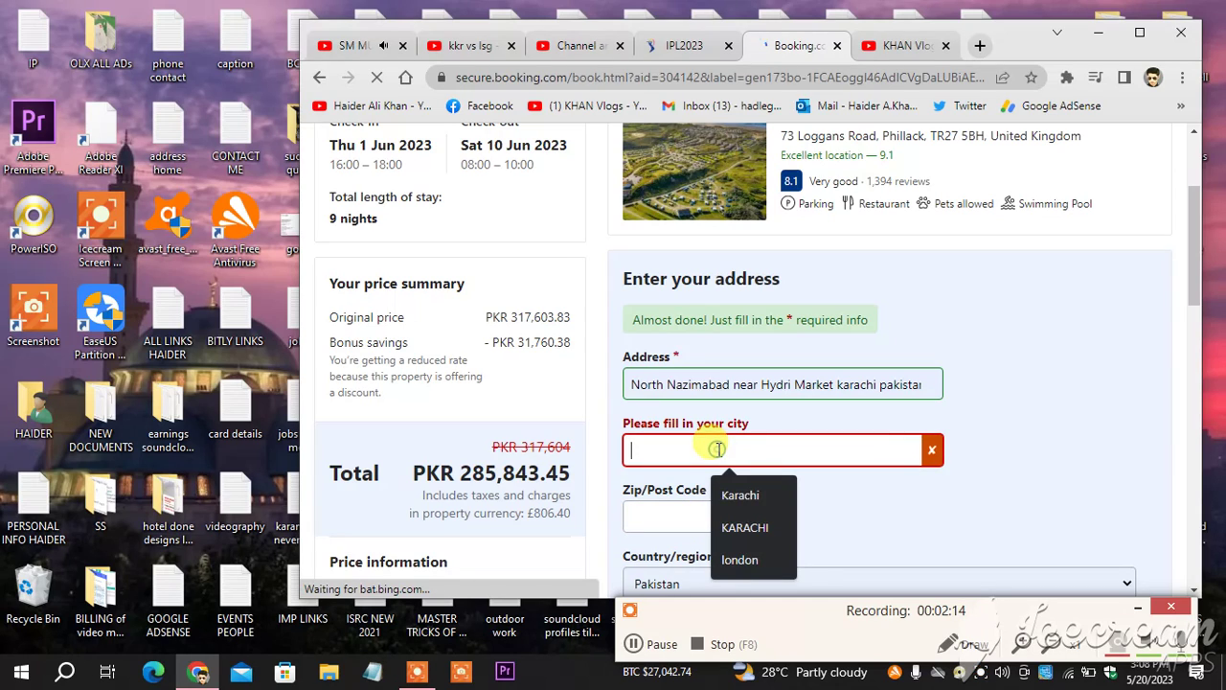
pyautogui.click(734, 496)
pyautogui.click(728, 517)
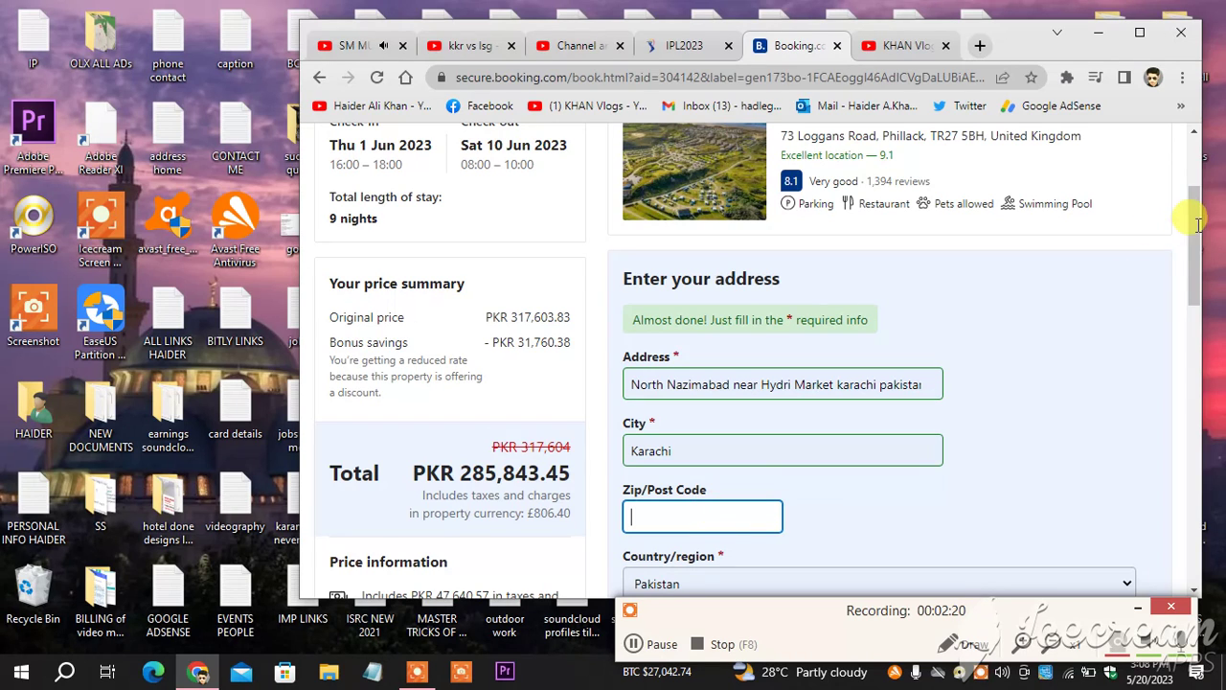
pyautogui.click(632, 640)
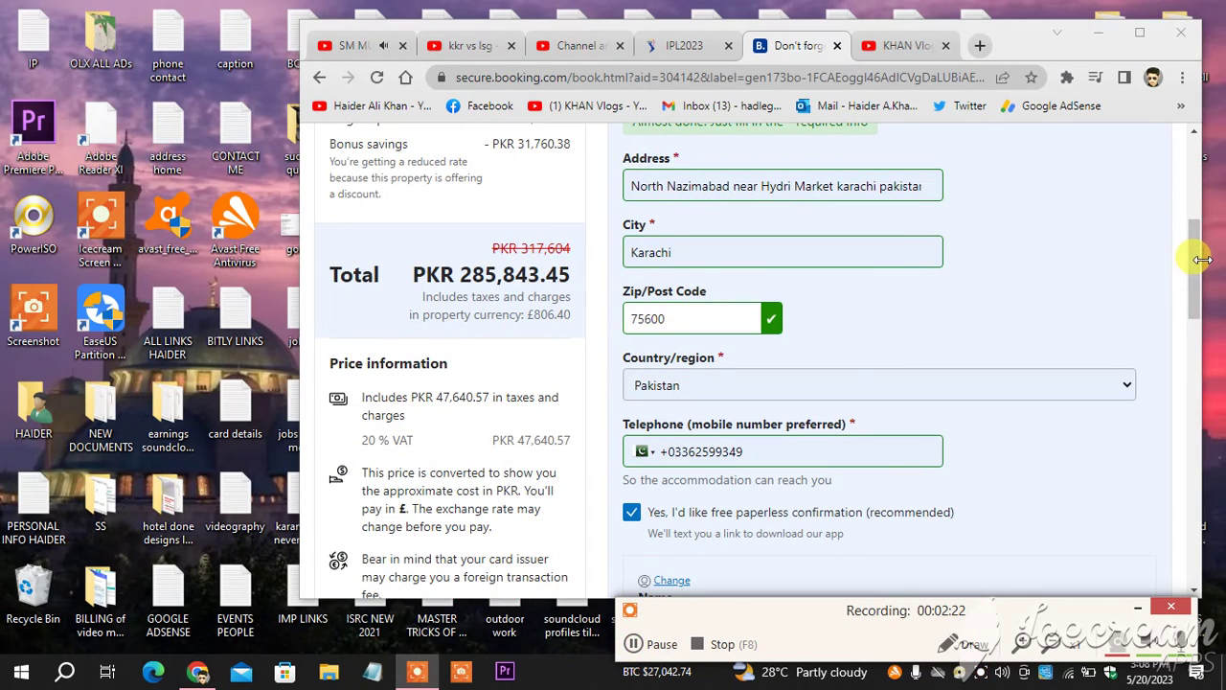
pyautogui.moveTo(1196, 276); pyautogui.dragTo(1188, 414)
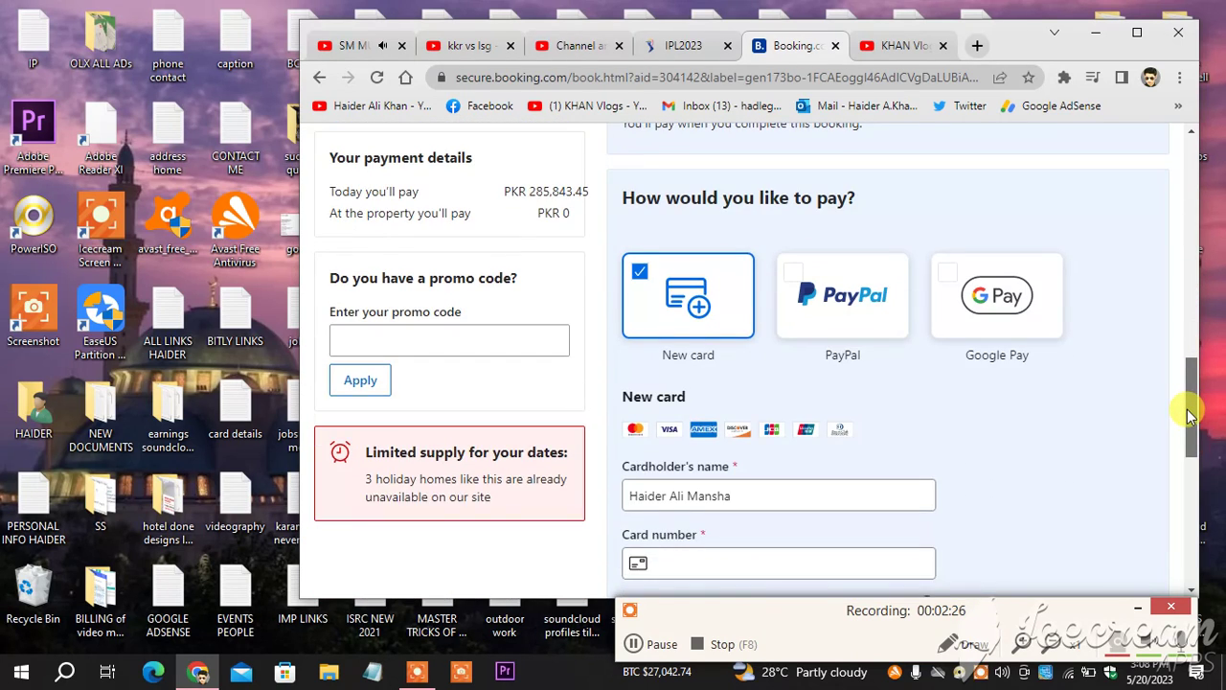
# - Fill the cardholder name, card number and expiry date from the saved Mastercard
pyautogui.scroll(-2, 1184, 416)
pyautogui.click(681, 423)
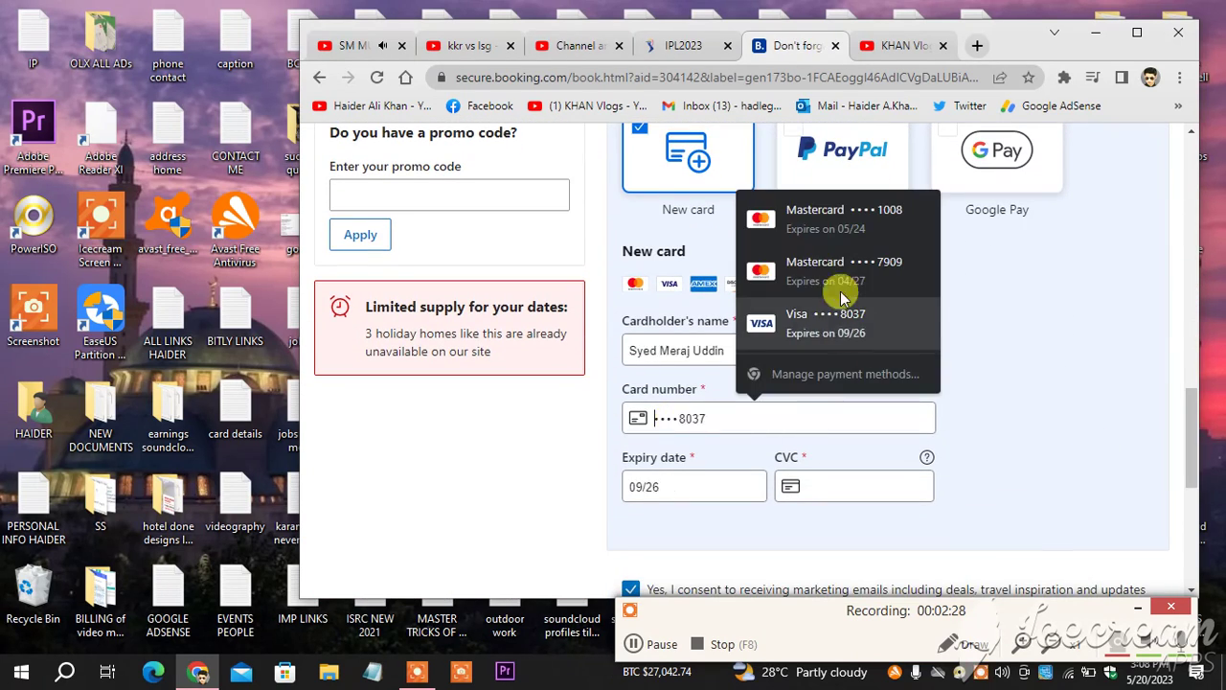
pyautogui.click(1074, 324)
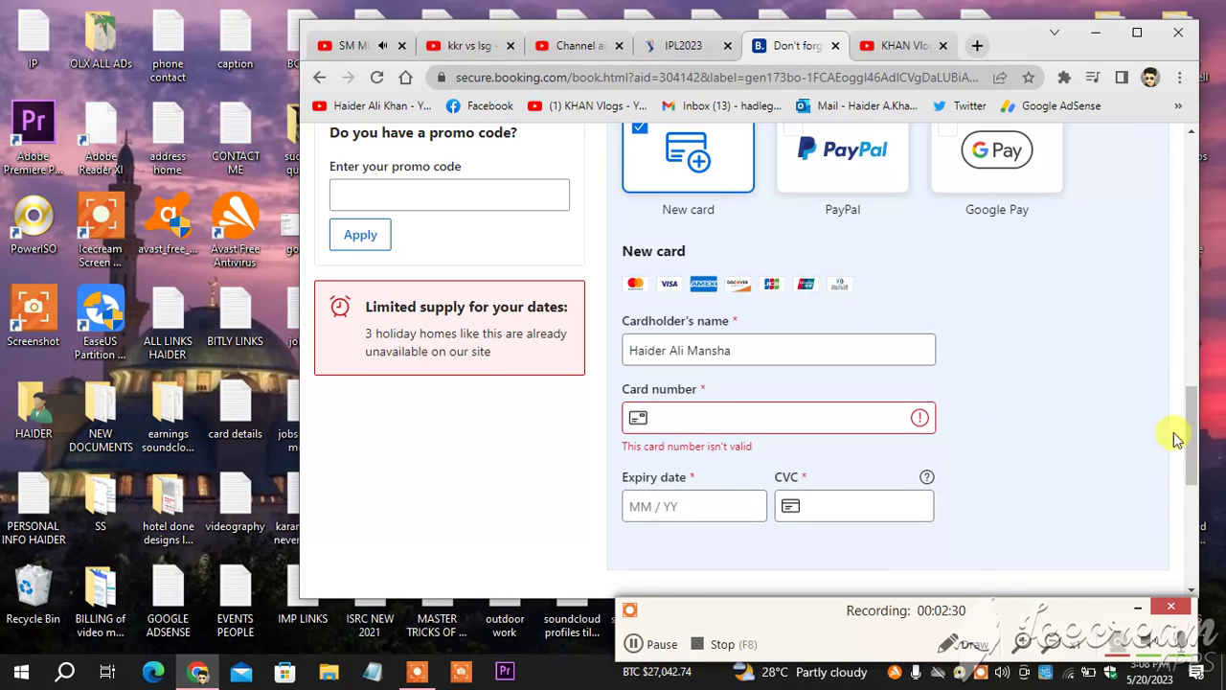
pyautogui.scroll(-3, 1177, 440)
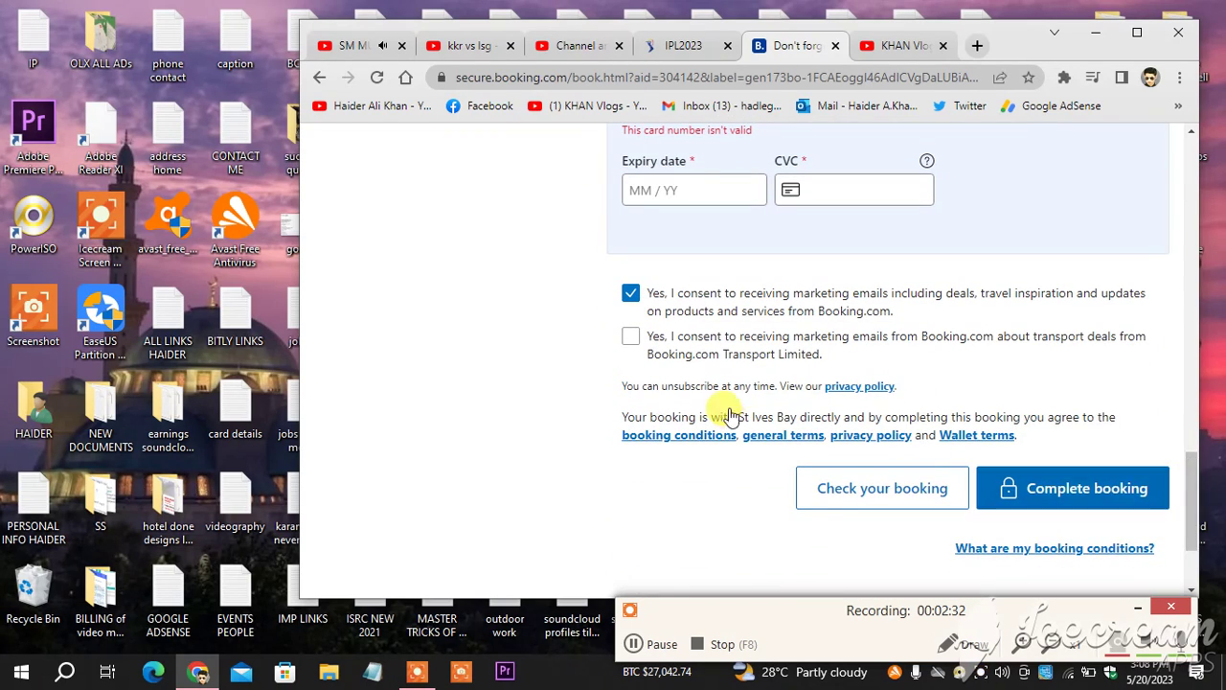
pyautogui.scroll(4, 798, 441)
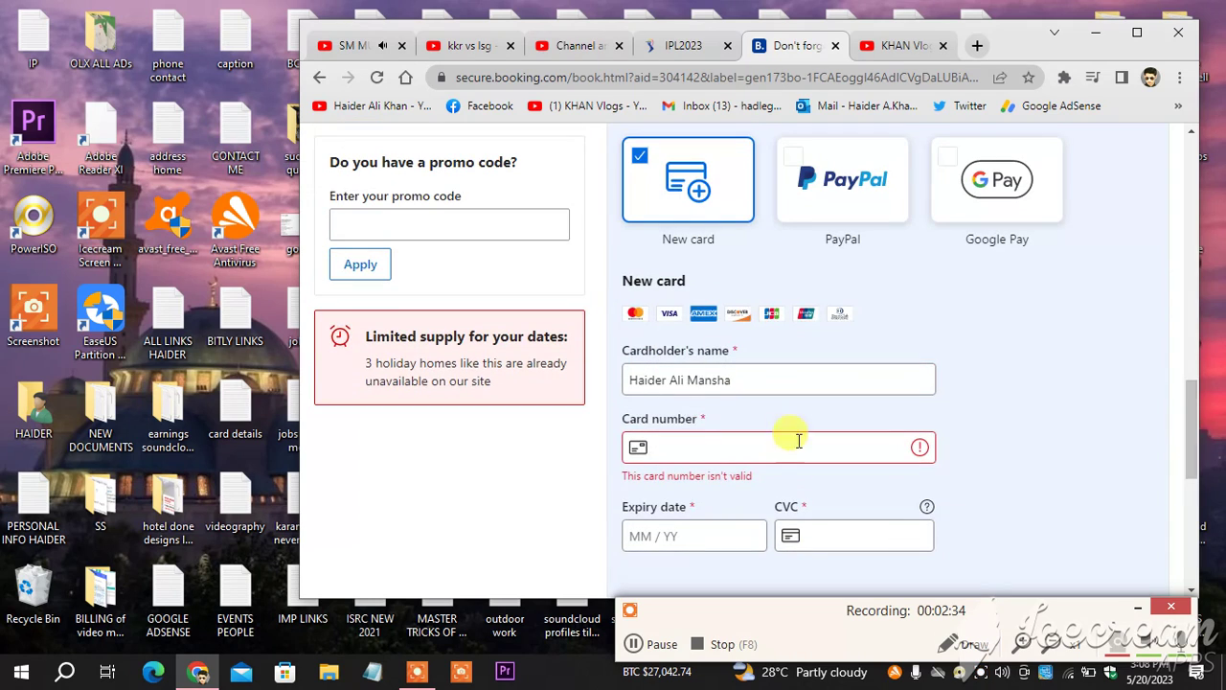
pyautogui.click(709, 444)
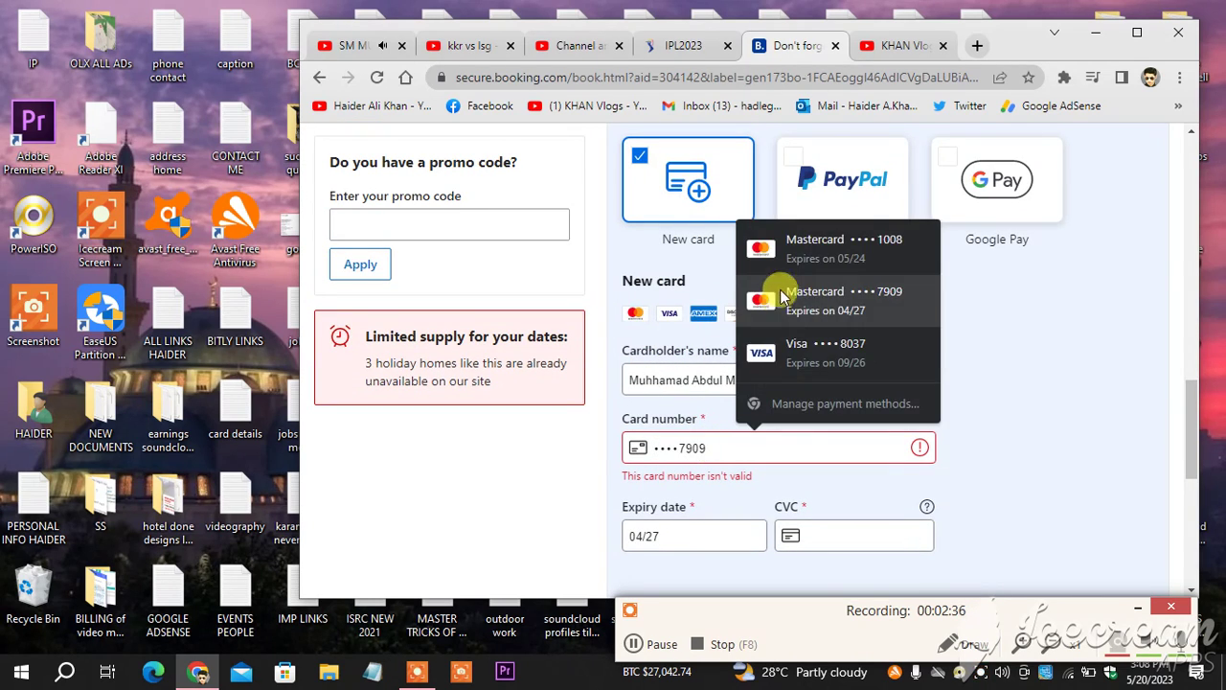
pyautogui.click(795, 241)
pyautogui.click(811, 525)
# - Enter the card's CVC security code
pyautogui.click(684, 514)
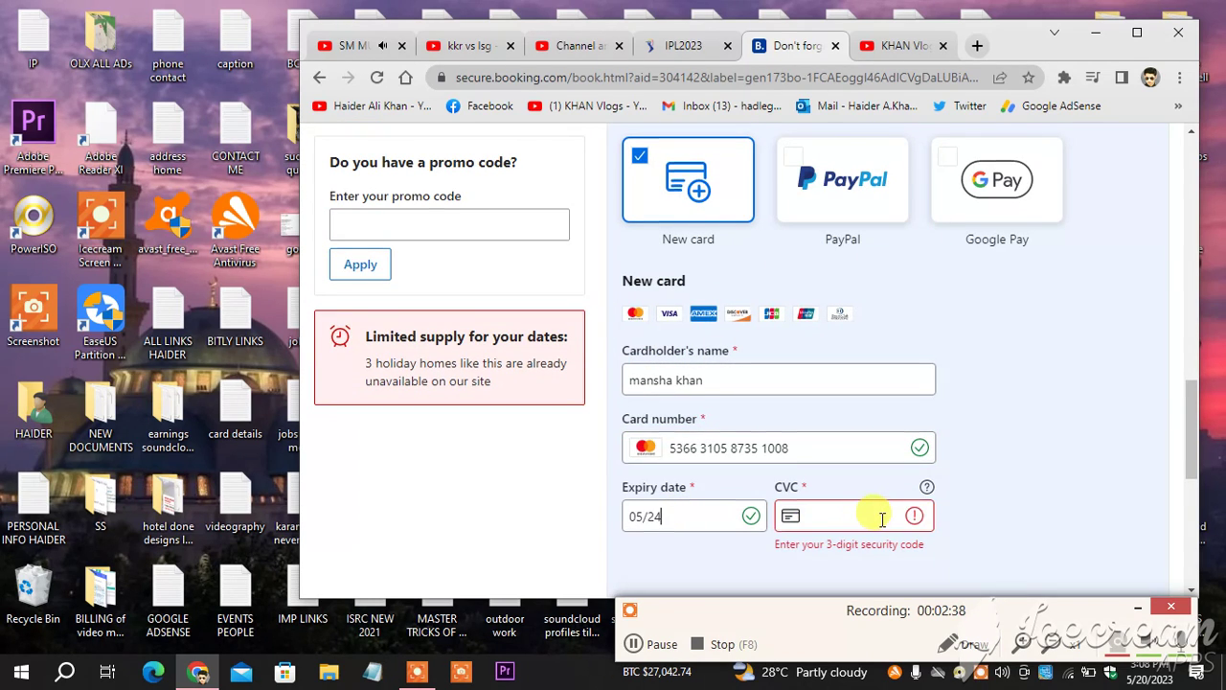
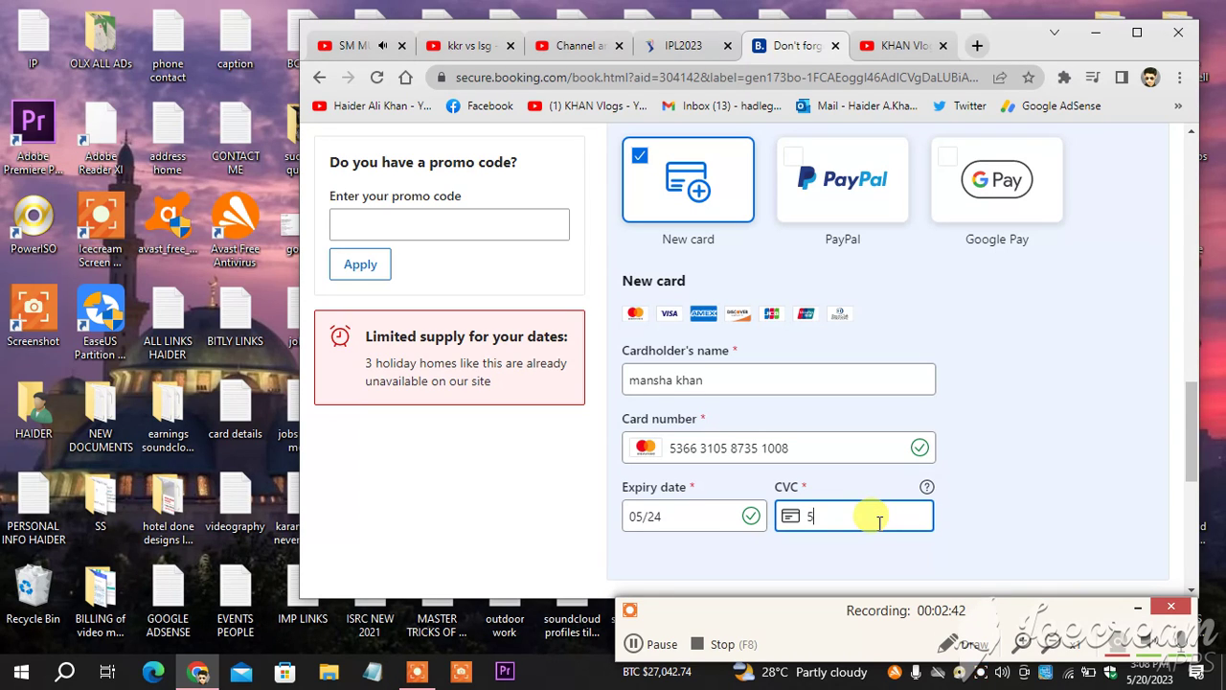
pyautogui.scroll(-4, 1188, 450)
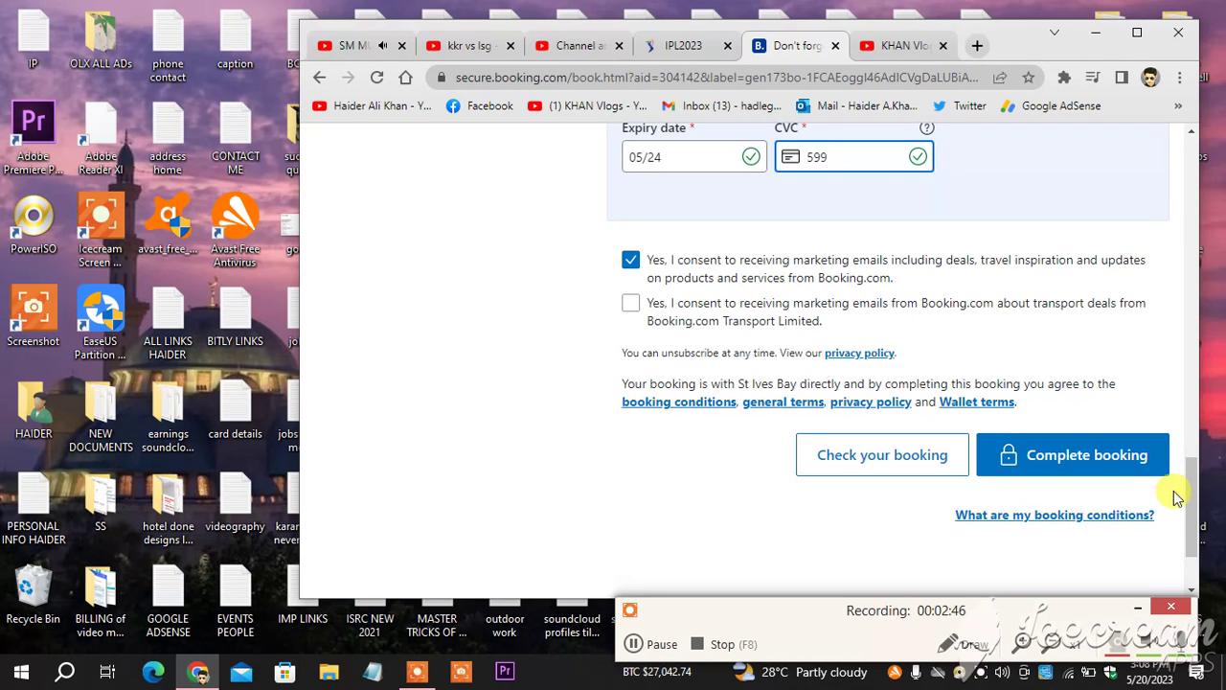
# - Scroll to the bottom of the final step and submit with Complete booking
pyautogui.scroll(-2, 1188, 496)
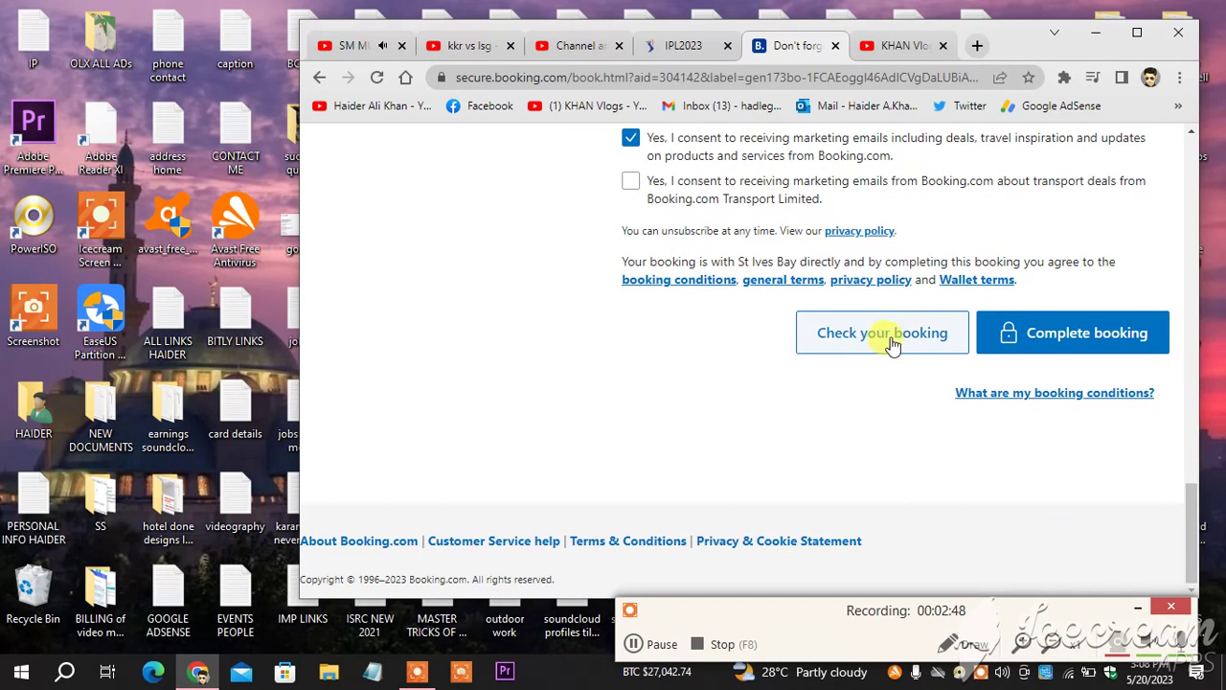
pyautogui.click(1058, 345)
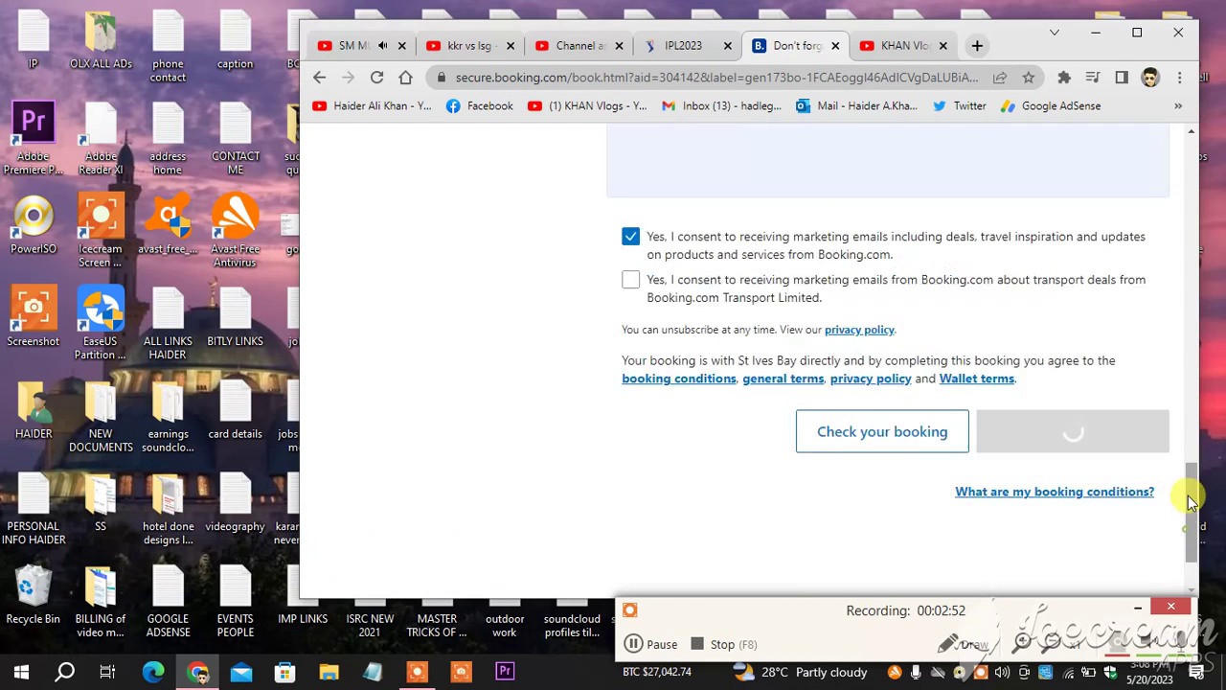
pyautogui.moveTo(1188, 498)
pyautogui.mouseDown()
pyautogui.moveTo(1181, 226)
pyautogui.moveTo(1195, 260)
pyautogui.moveTo(1193, 494)
pyautogui.mouseUp()
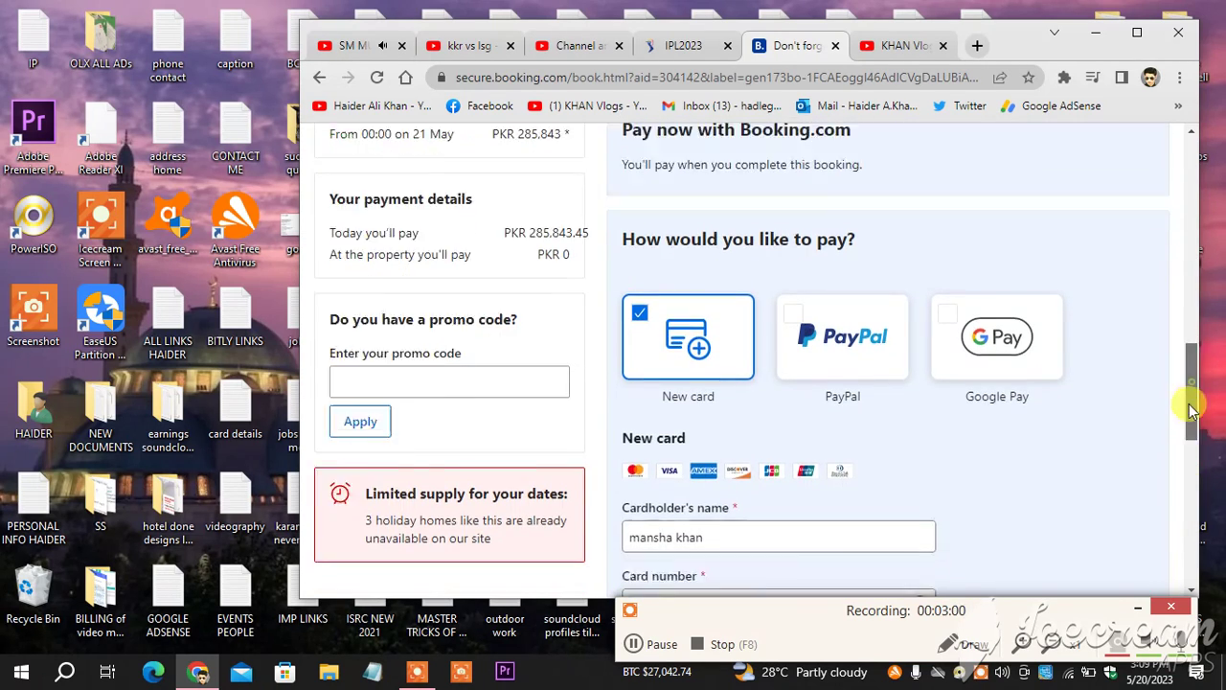
pyautogui.moveTo(1194, 405); pyautogui.dragTo(1195, 466)
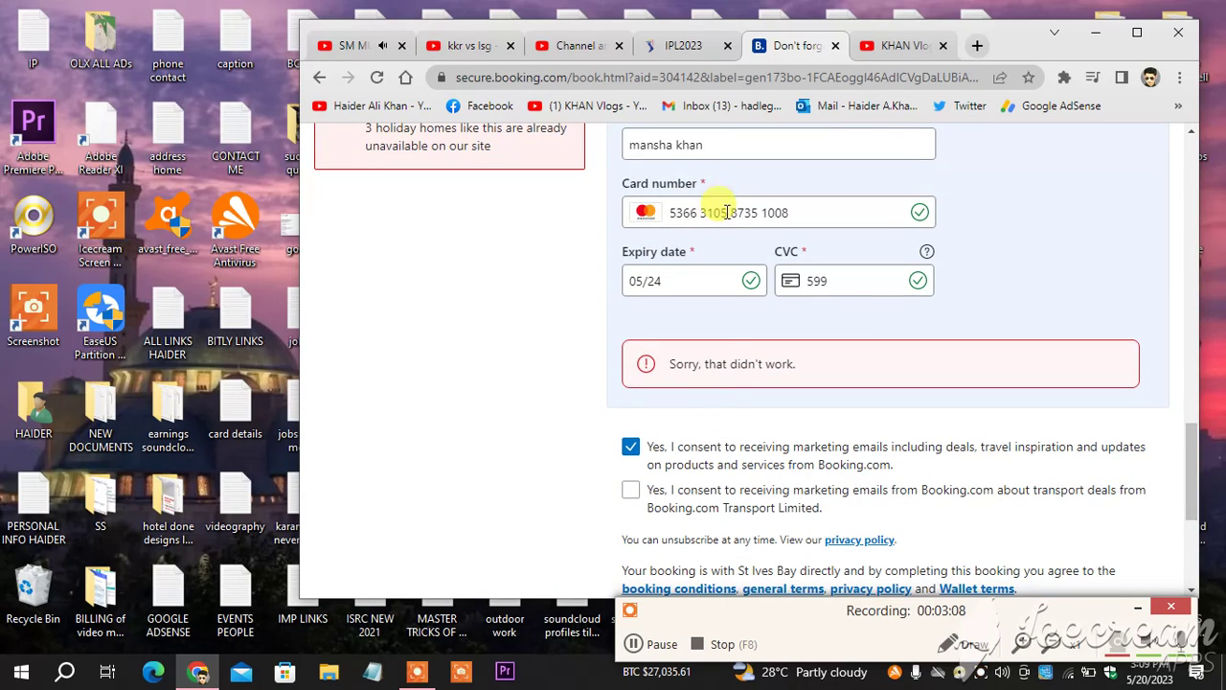
pyautogui.click(676, 212)
pyautogui.tripleClick(684, 211)
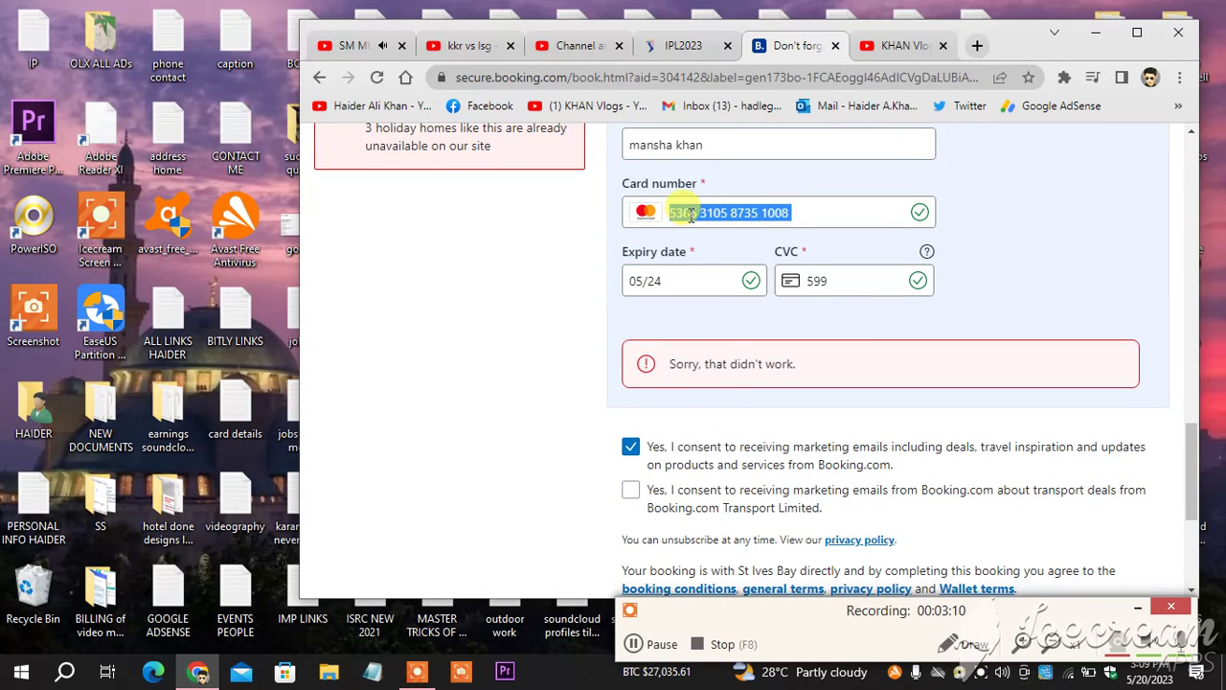
pyautogui.click(851, 215)
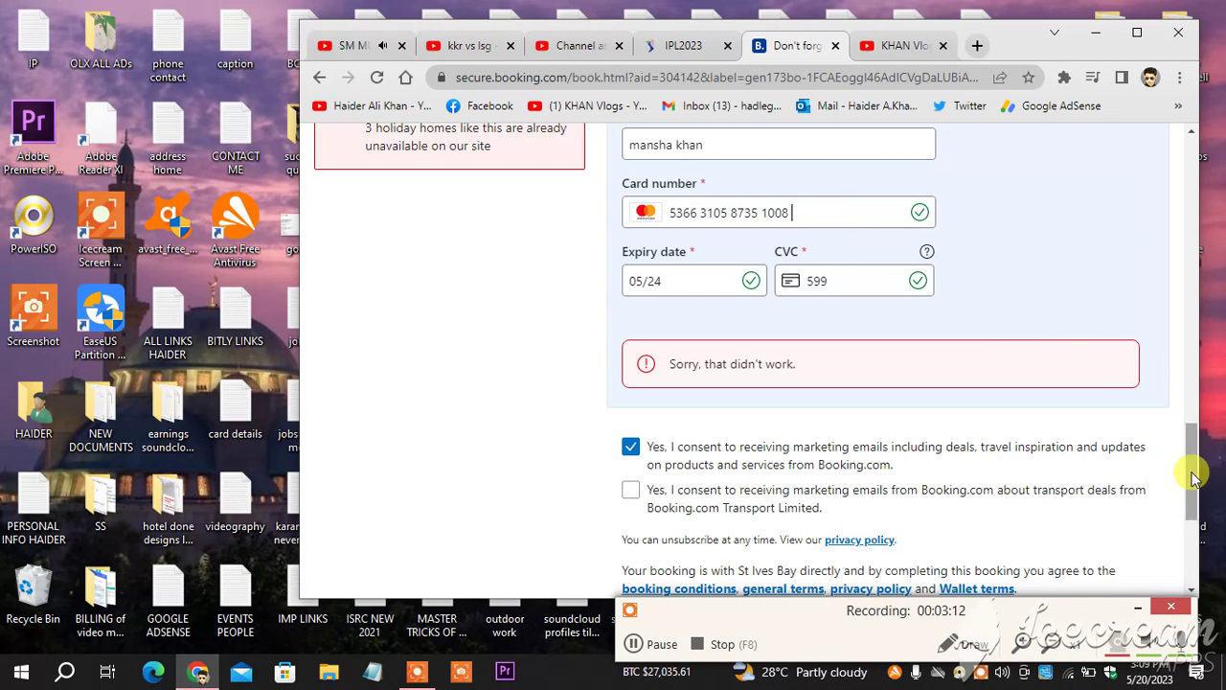
pyautogui.moveTo(1191, 472)
pyautogui.mouseDown()
pyautogui.moveTo(1185, 424)
pyautogui.moveTo(1182, 492)
pyautogui.mouseUp()
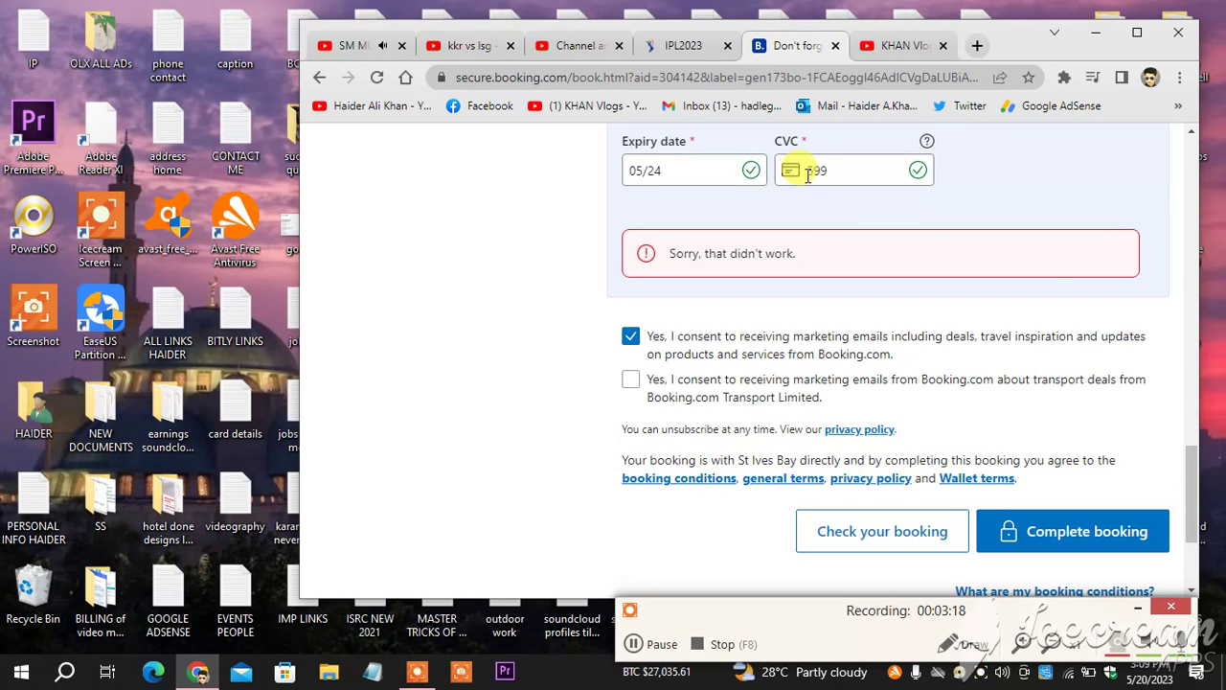
pyautogui.scroll(2, 1188, 469)
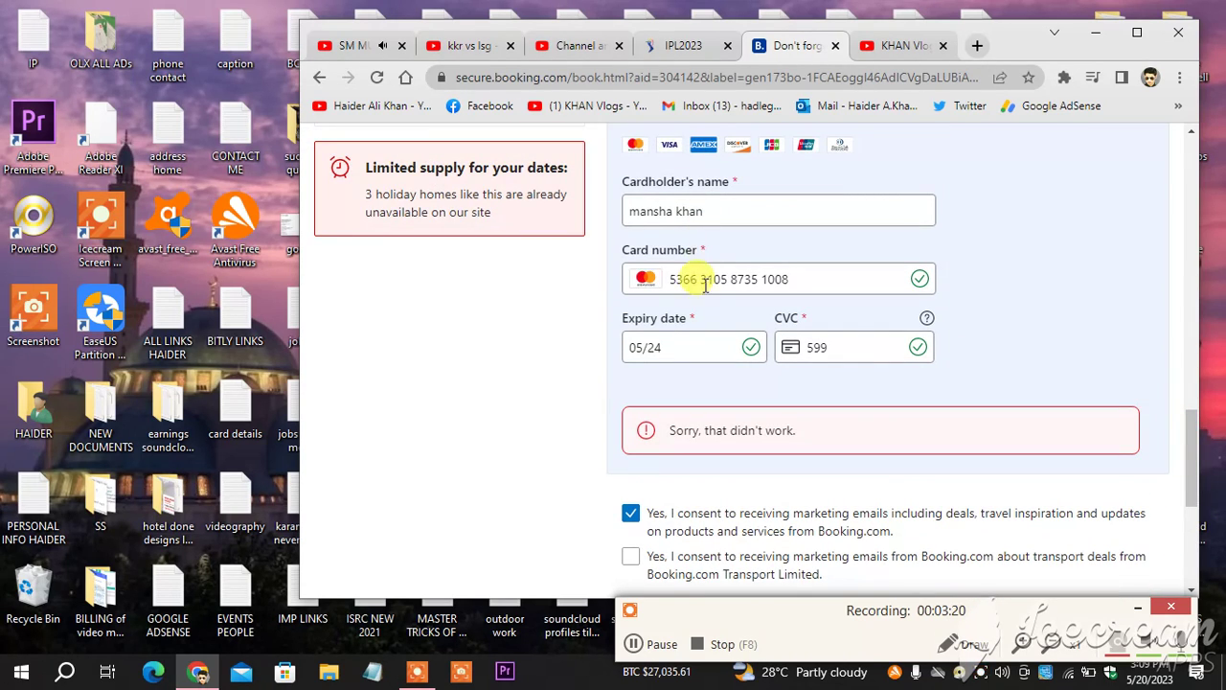
pyautogui.click(871, 277)
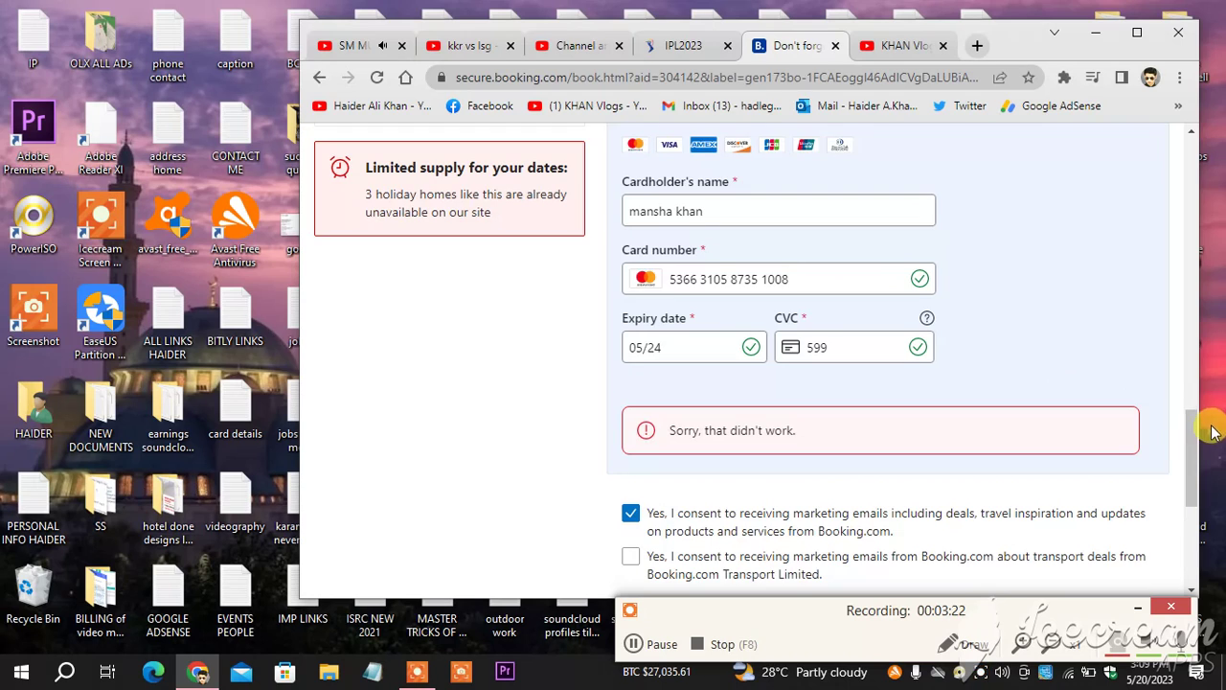
pyautogui.moveTo(1192, 427); pyautogui.dragTo(1185, 159)
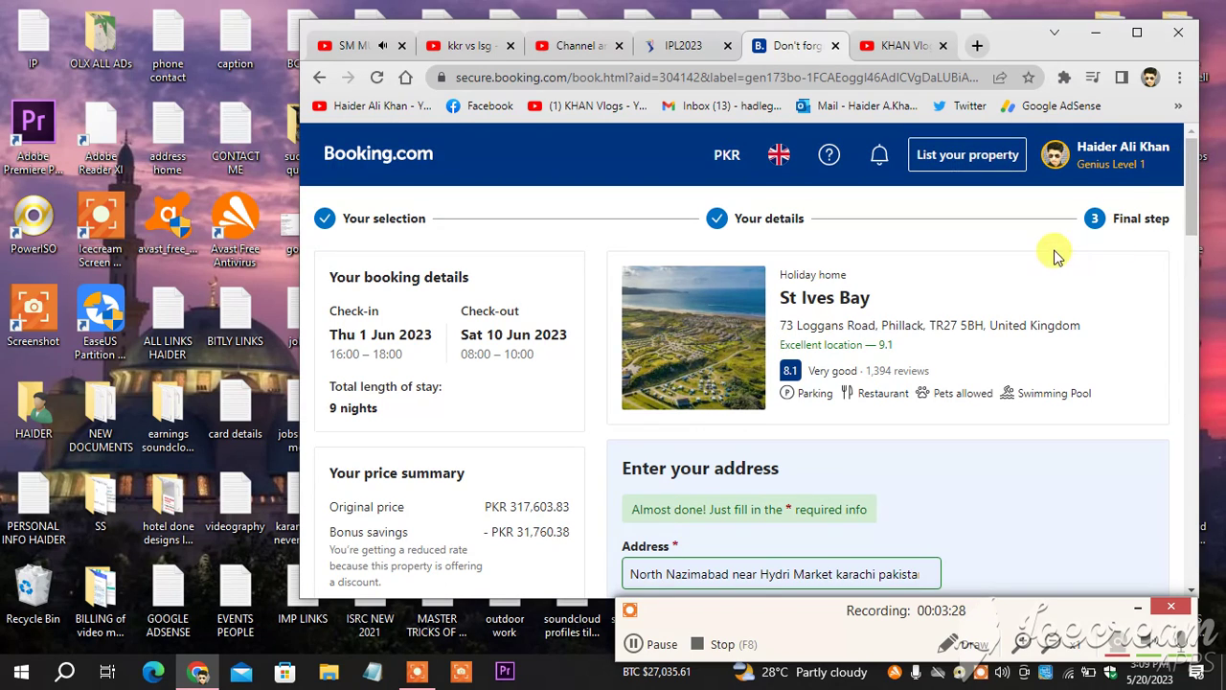
# - Switch to the KHAN Vlogs channel home page with 7.26K subscribers
pyautogui.click(901, 46)
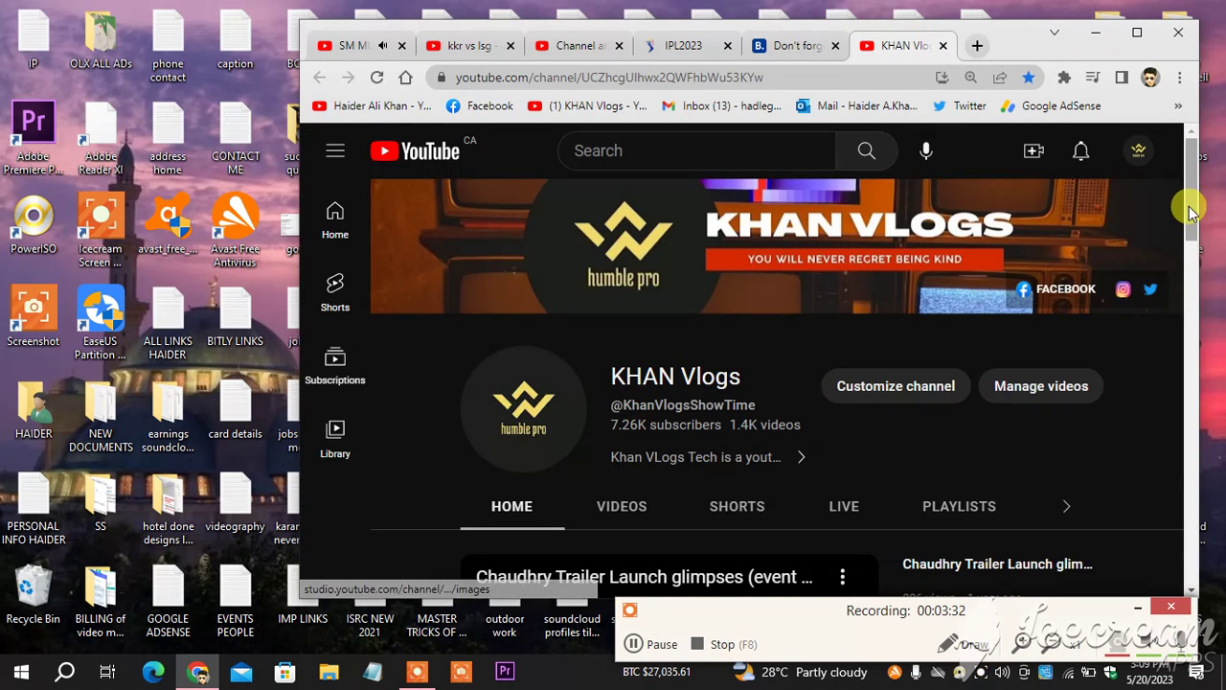
pyautogui.moveTo(1191, 211)
pyautogui.mouseDown()
pyautogui.moveTo(1178, 263)
pyautogui.moveTo(1185, 200)
pyautogui.mouseUp()
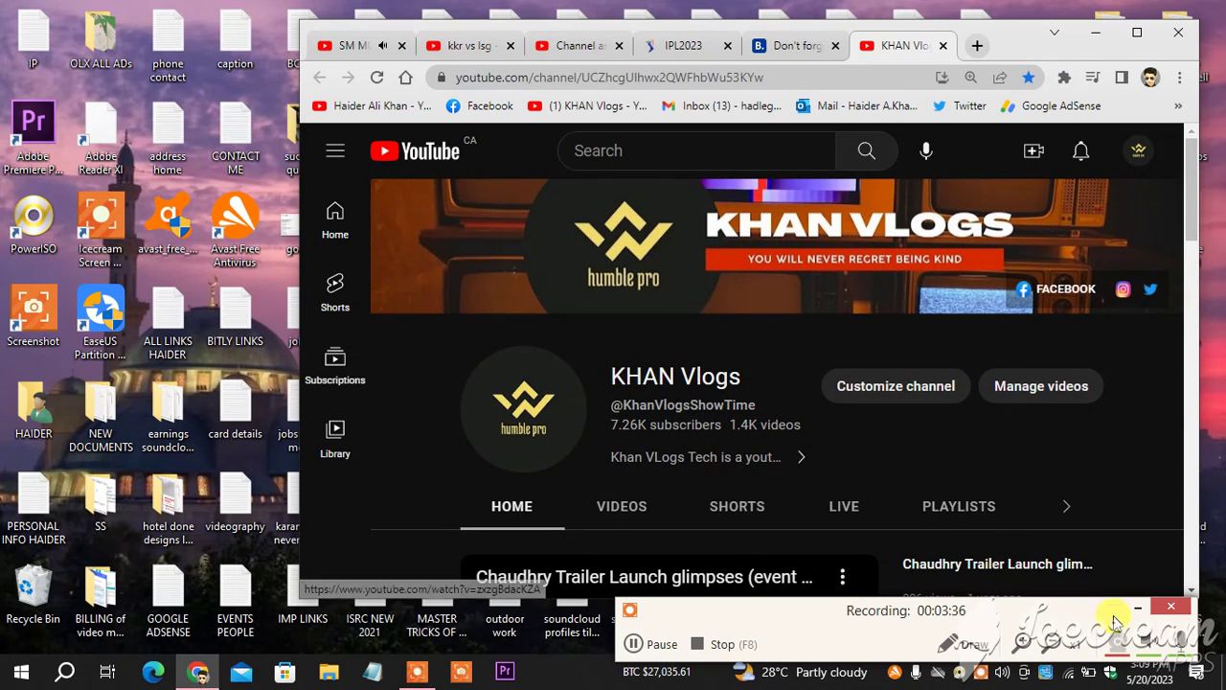